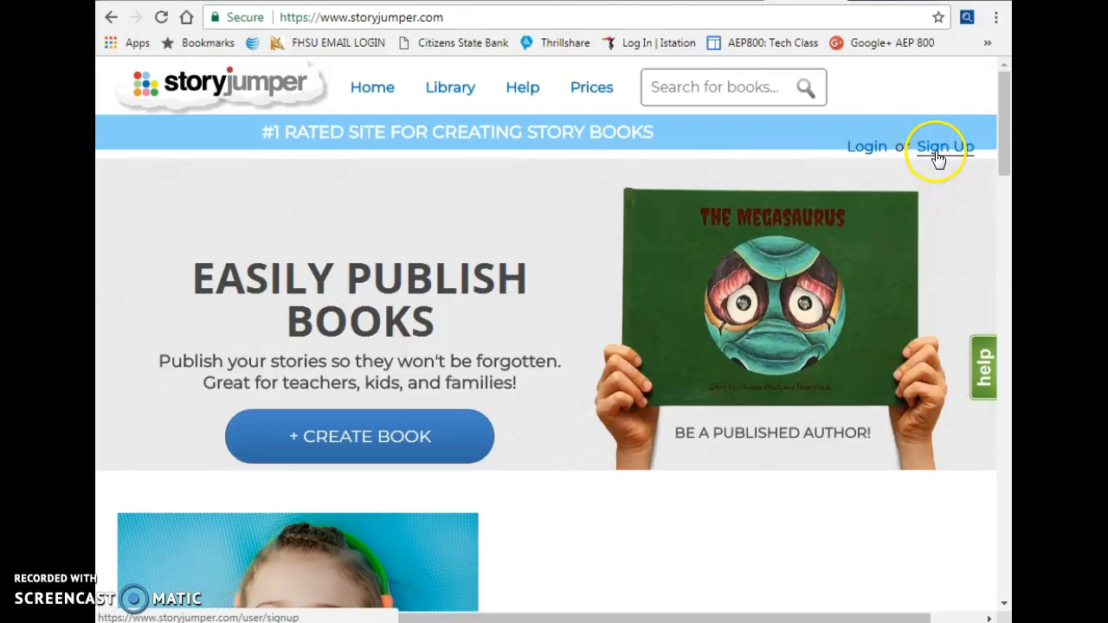
# Log in to StoryJumper with the mail.fhsu.edu Google account.
pyautogui.click(867, 149)
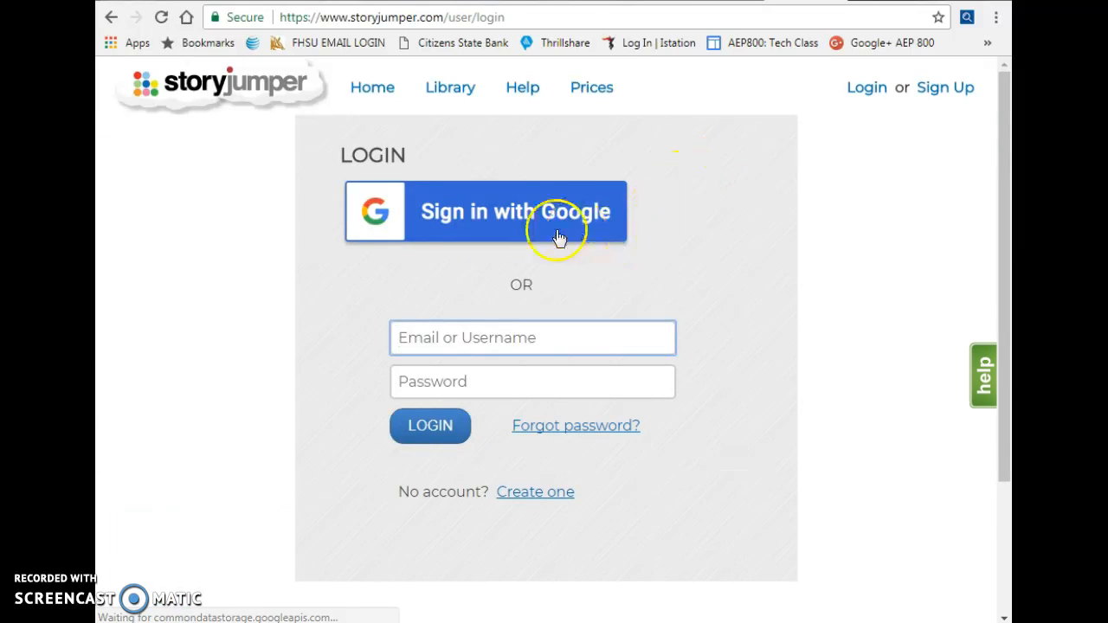
pyautogui.click(558, 238)
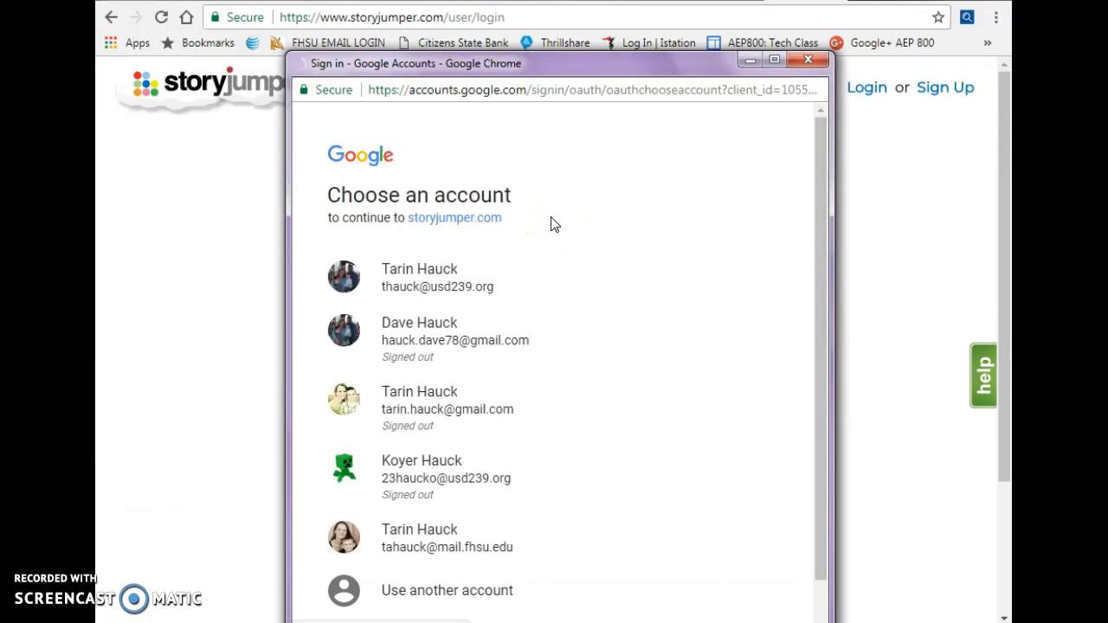
pyautogui.click(465, 546)
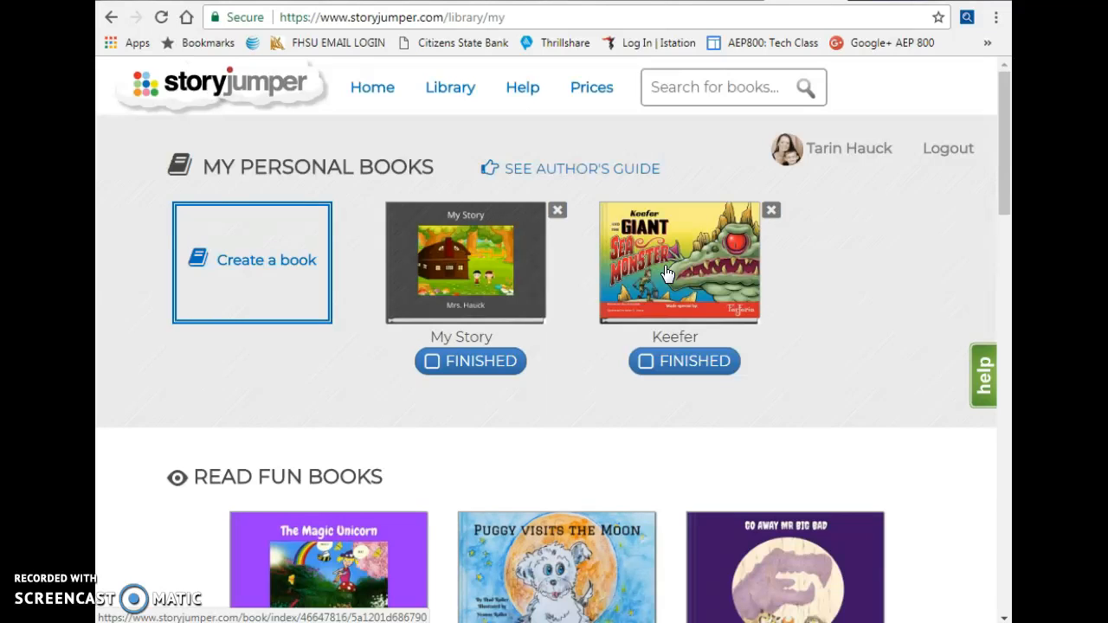
# Create a new personal book of the Blank type and collapse its text options.
pyautogui.click(473, 274)
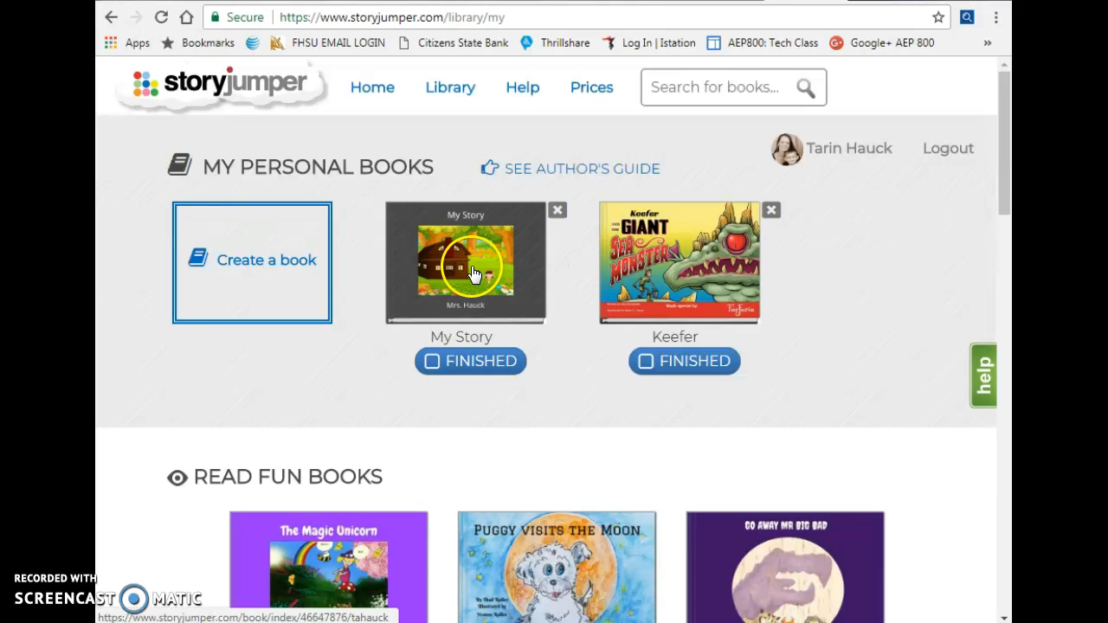
pyautogui.click(266, 264)
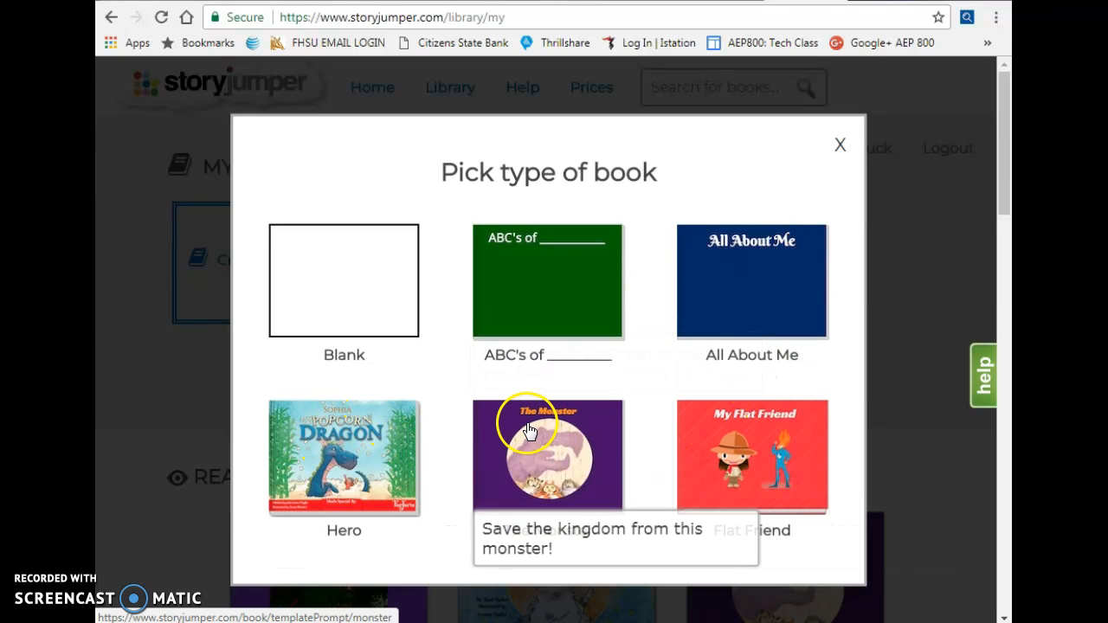
pyautogui.click(364, 288)
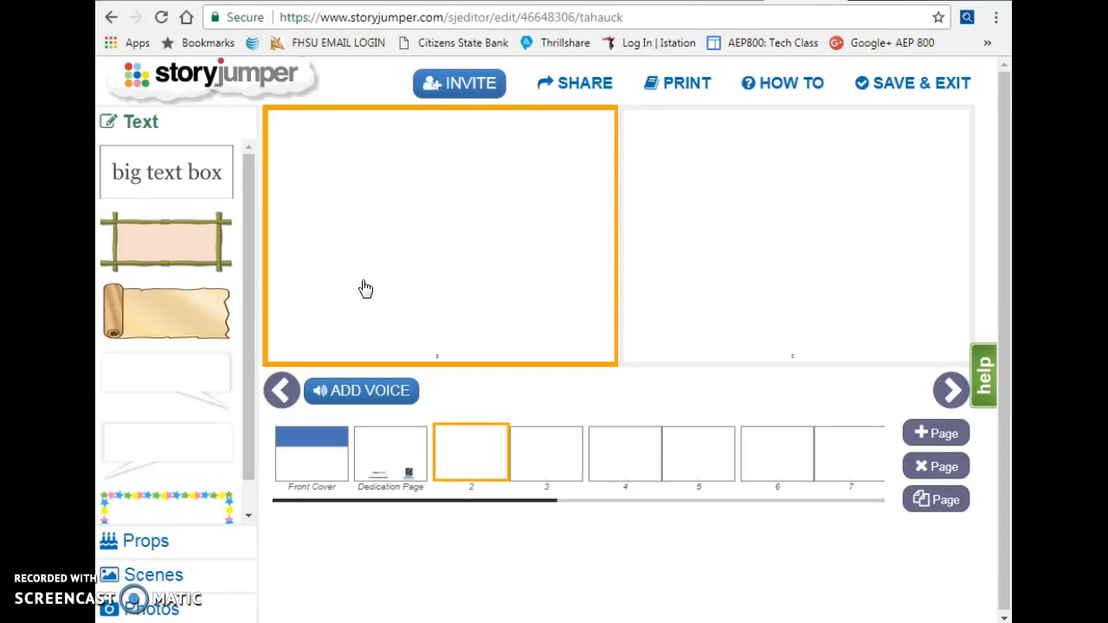
pyautogui.click(130, 131)
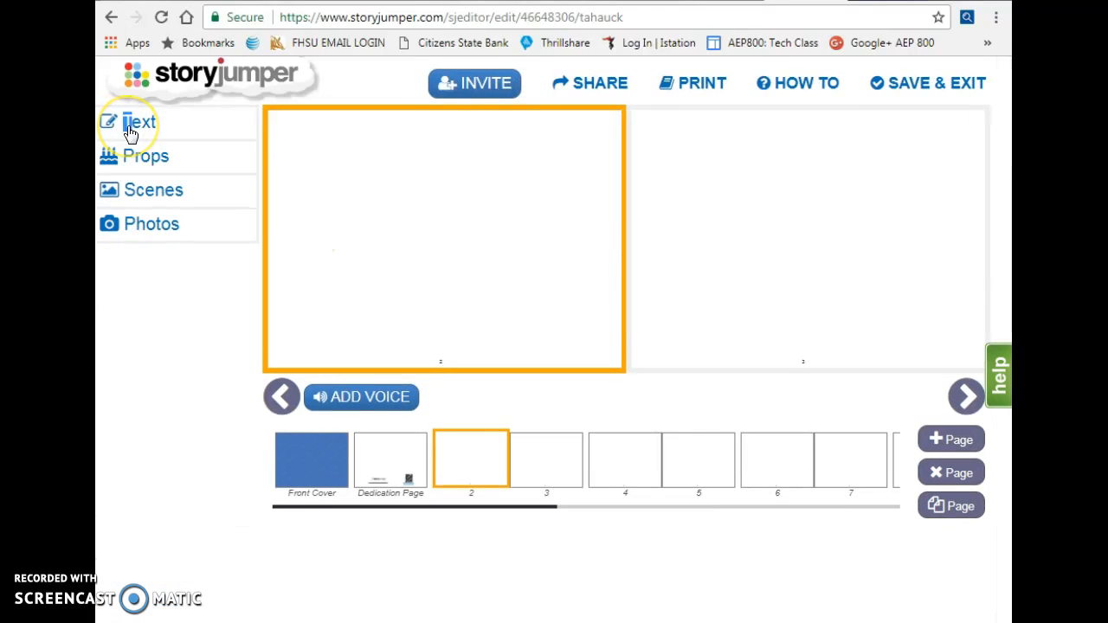
# Give the front cover a dark gray color and use Page 4 as its cover picture.
pyautogui.click(309, 451)
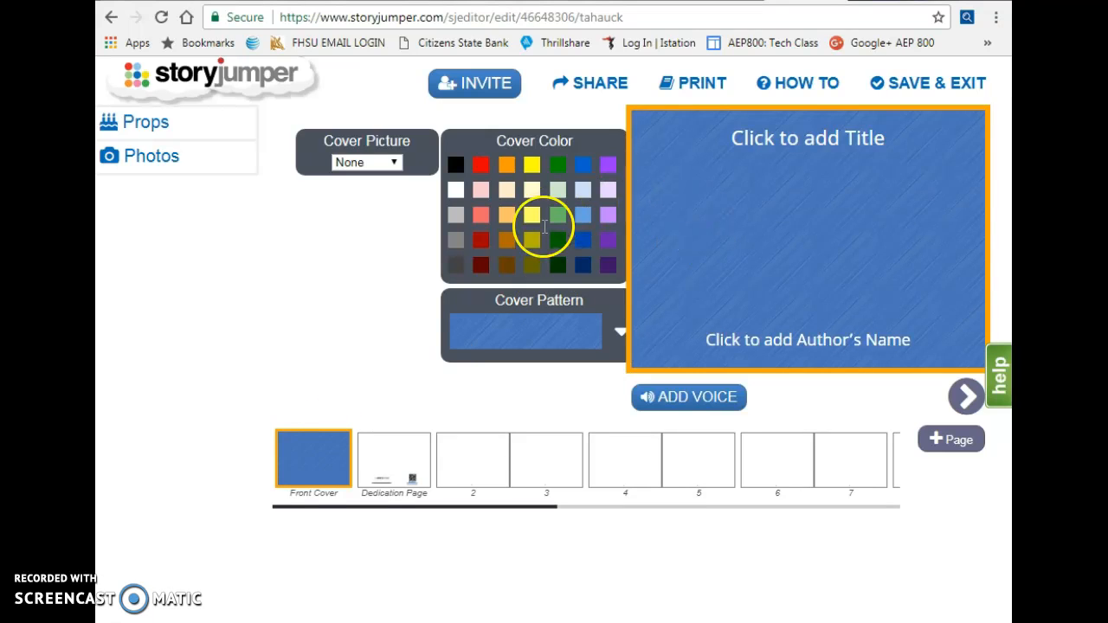
pyautogui.click(456, 167)
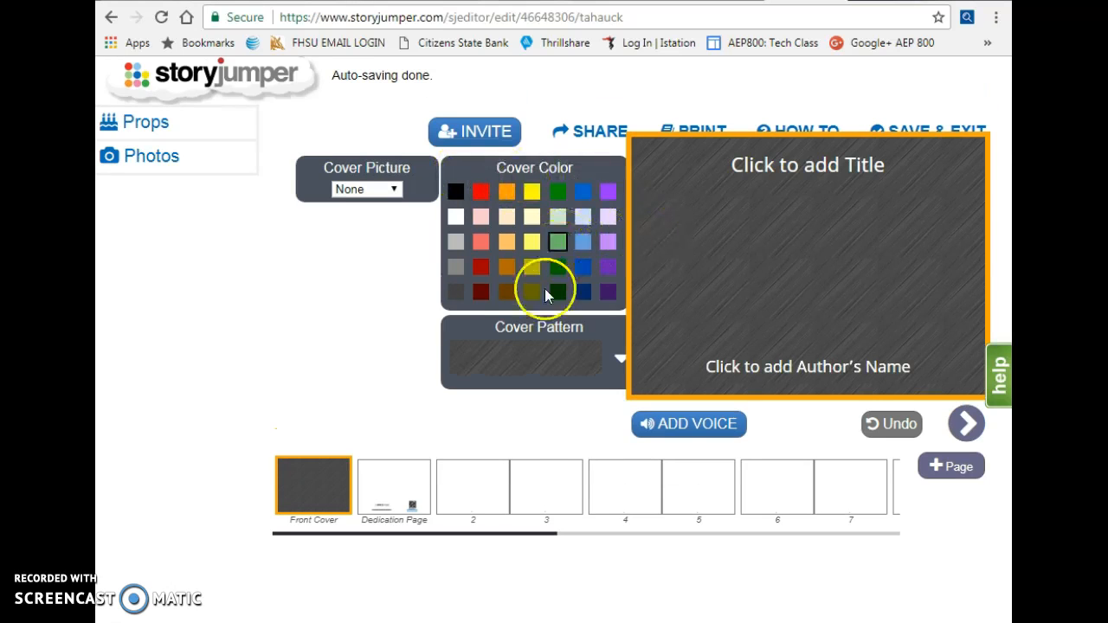
pyautogui.click(394, 192)
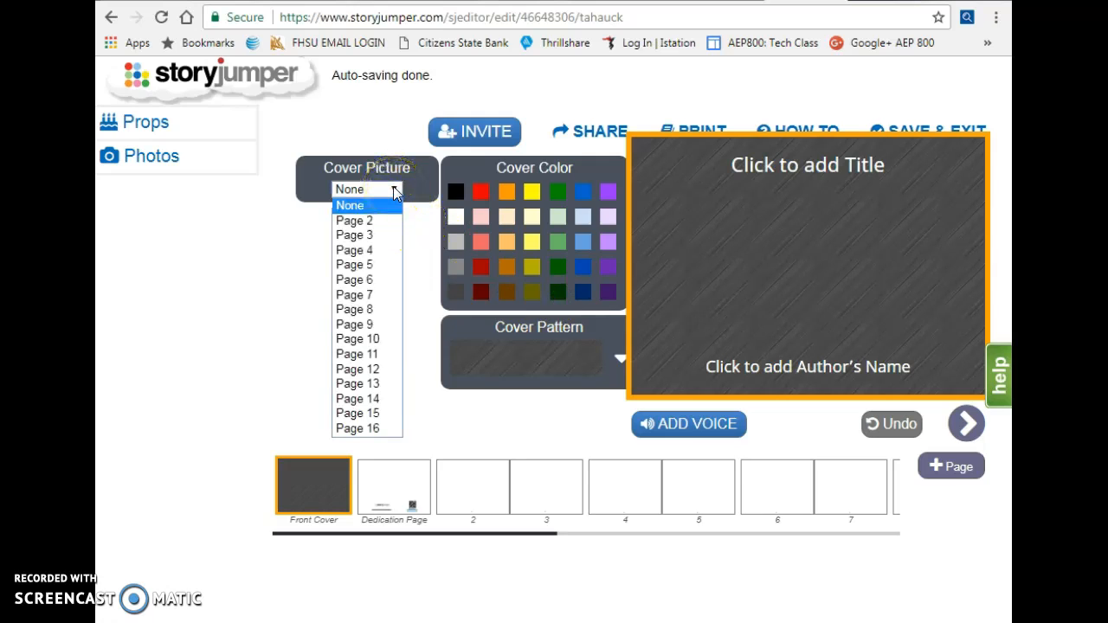
pyautogui.click(382, 250)
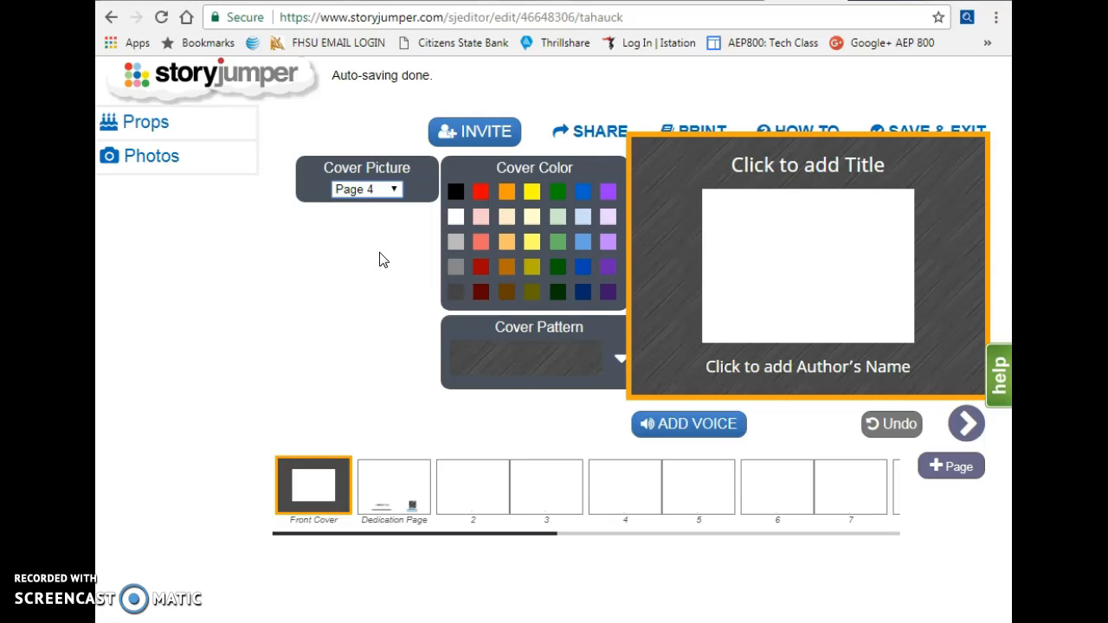
# Enter "A Puppy For My Birthday" as the title on the front cover.
pyautogui.click(855, 166)
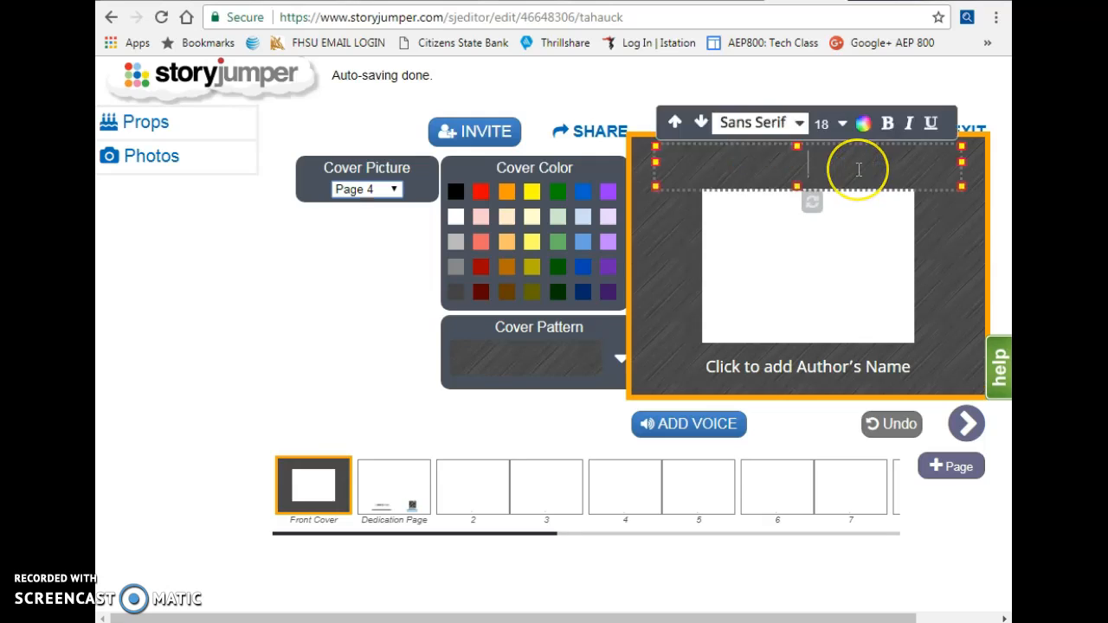
pyautogui.write('A P')
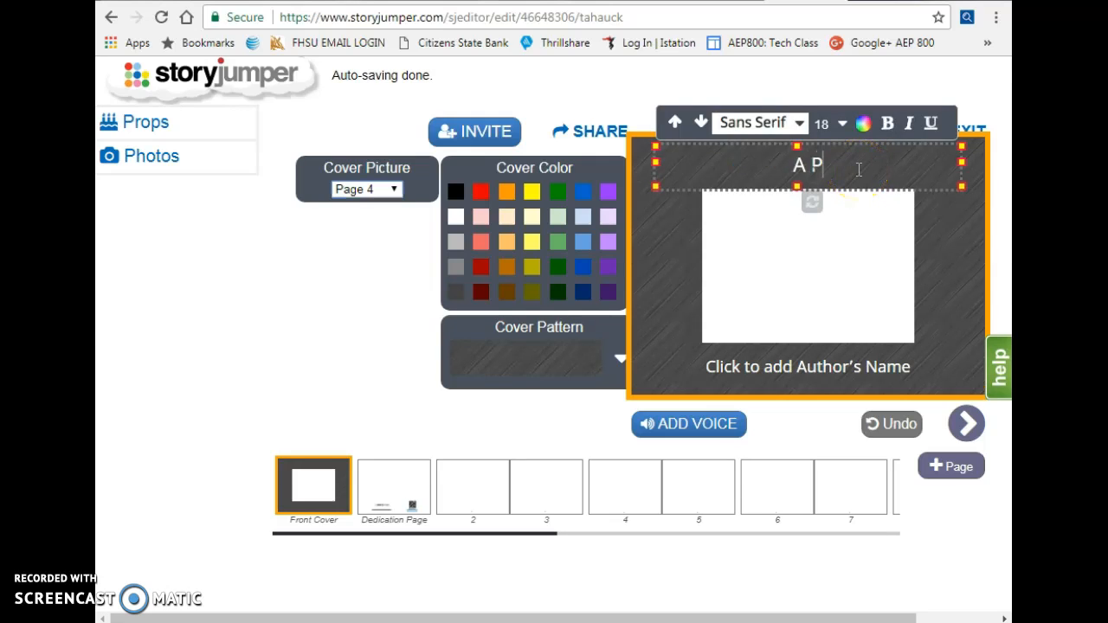
pyautogui.write('uppy For My Birthday')
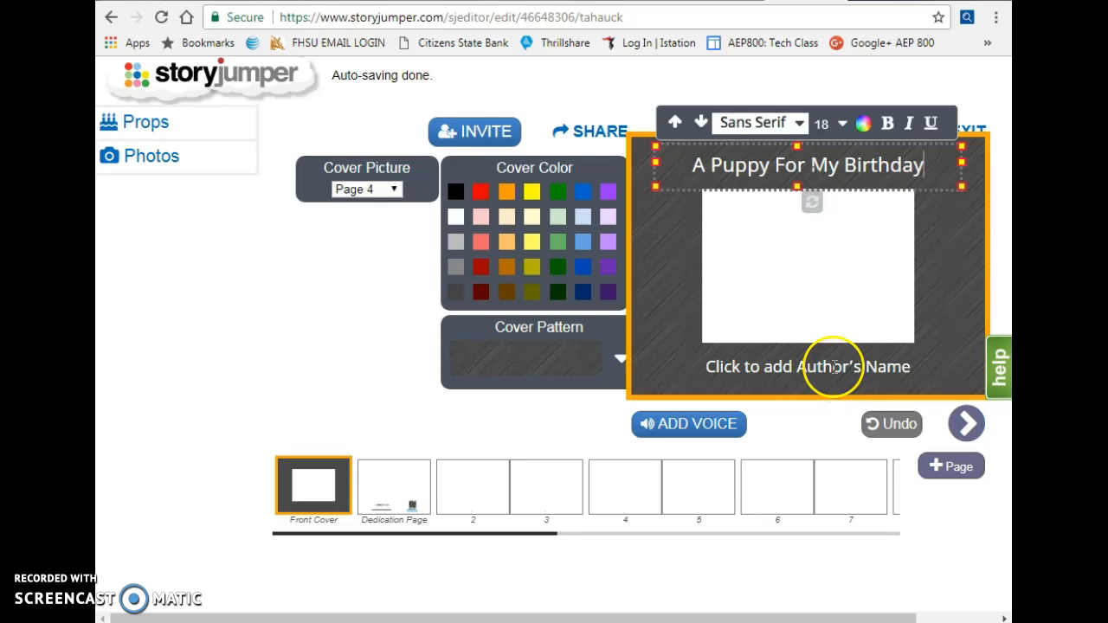
# Enter the author's first name on the front cover and try the Berkshire font for it.
pyautogui.click(834, 367)
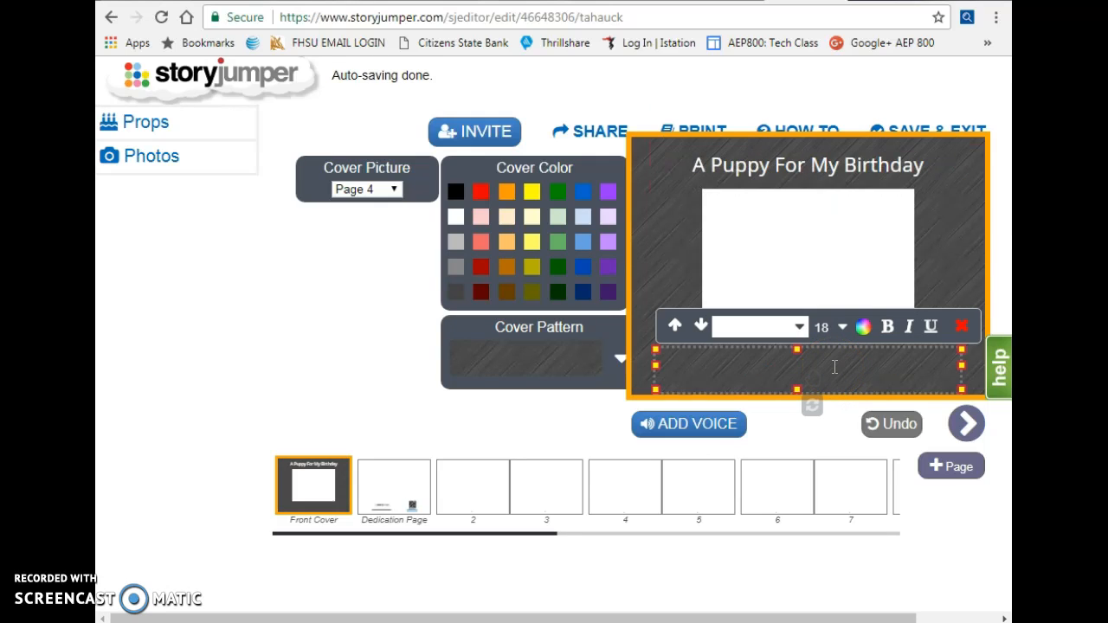
pyautogui.write('Kinsley')
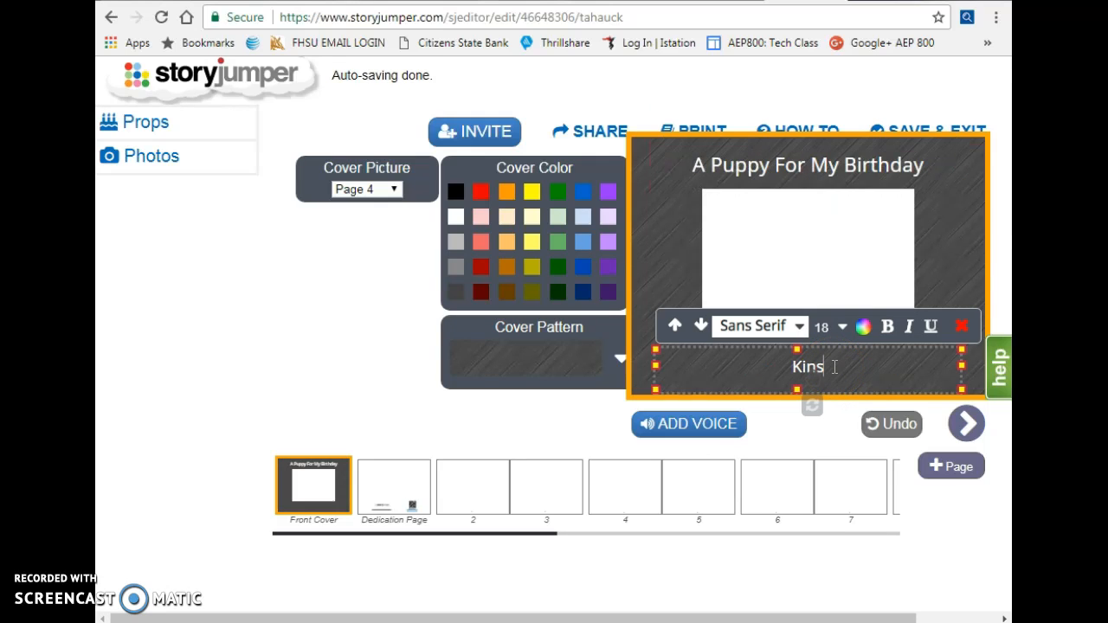
pyautogui.press('BackSpace')
pyautogui.press('BackSpace')
pyautogui.press('BackSpace')
pyautogui.press('BackSpace')
pyautogui.press('BackSpace')
pyautogui.press('BackSpace')
pyautogui.write('aegan')
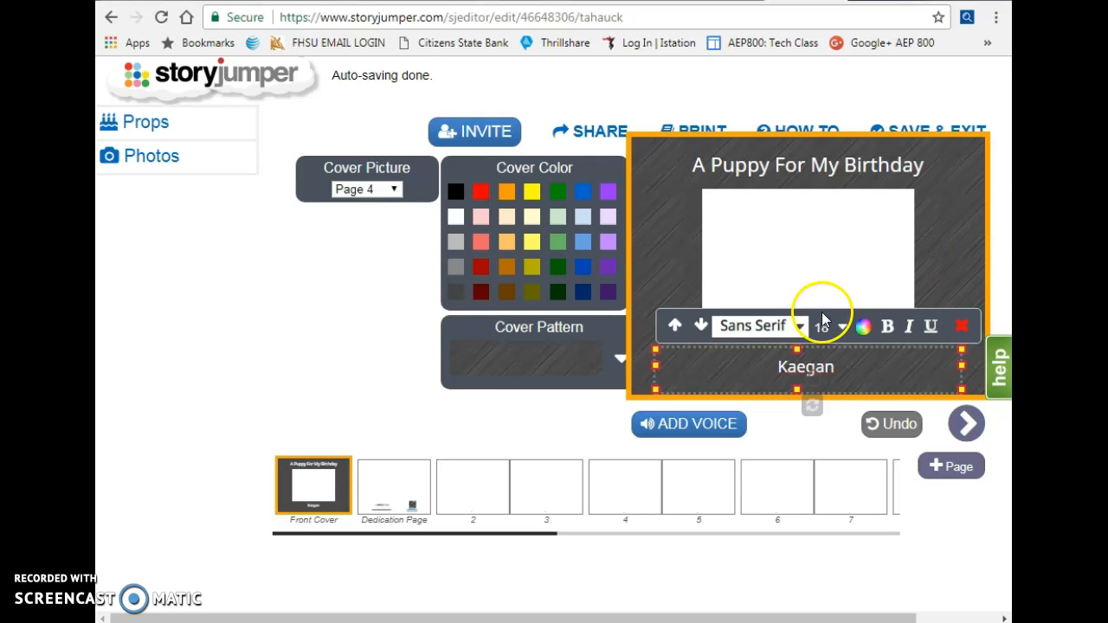
pyautogui.click(800, 327)
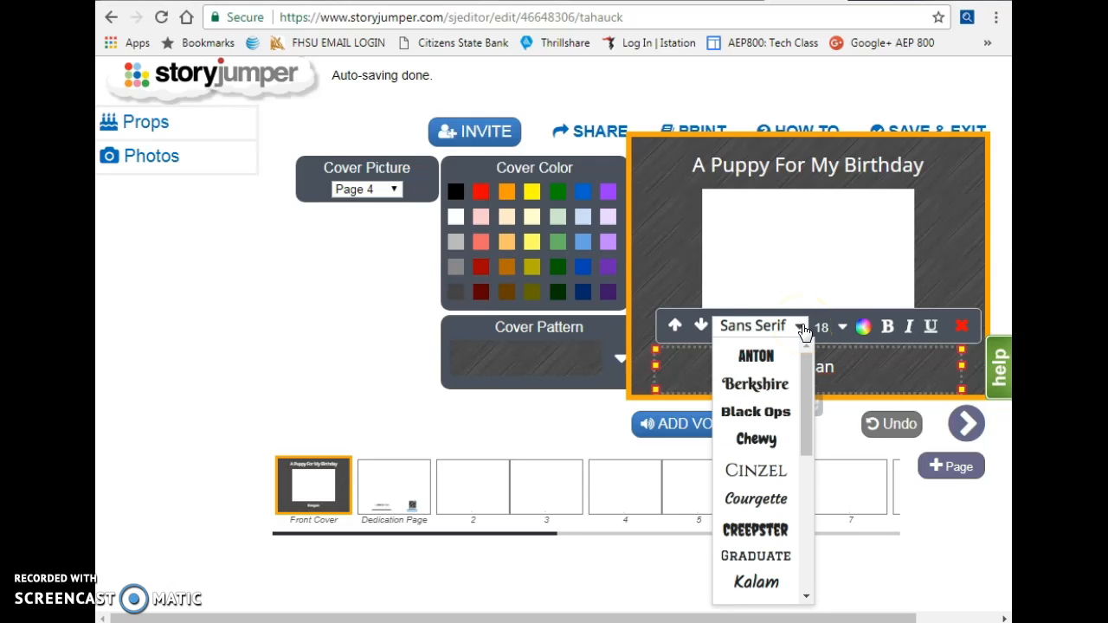
pyautogui.click(766, 385)
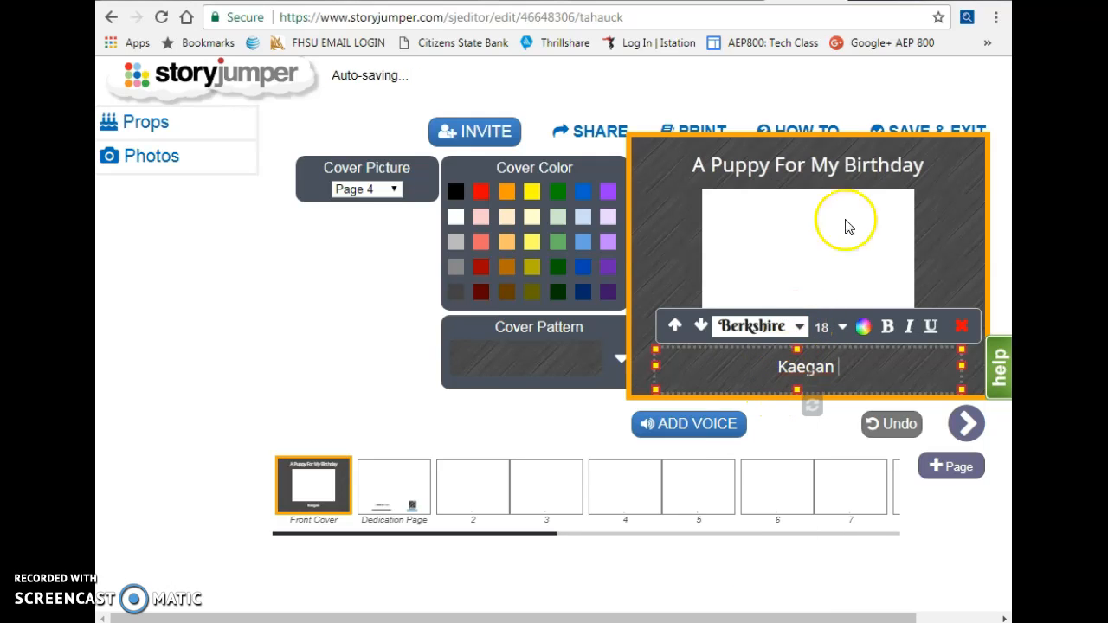
# Change the font of the whole front cover title to Chewy.
pyautogui.click(821, 167)
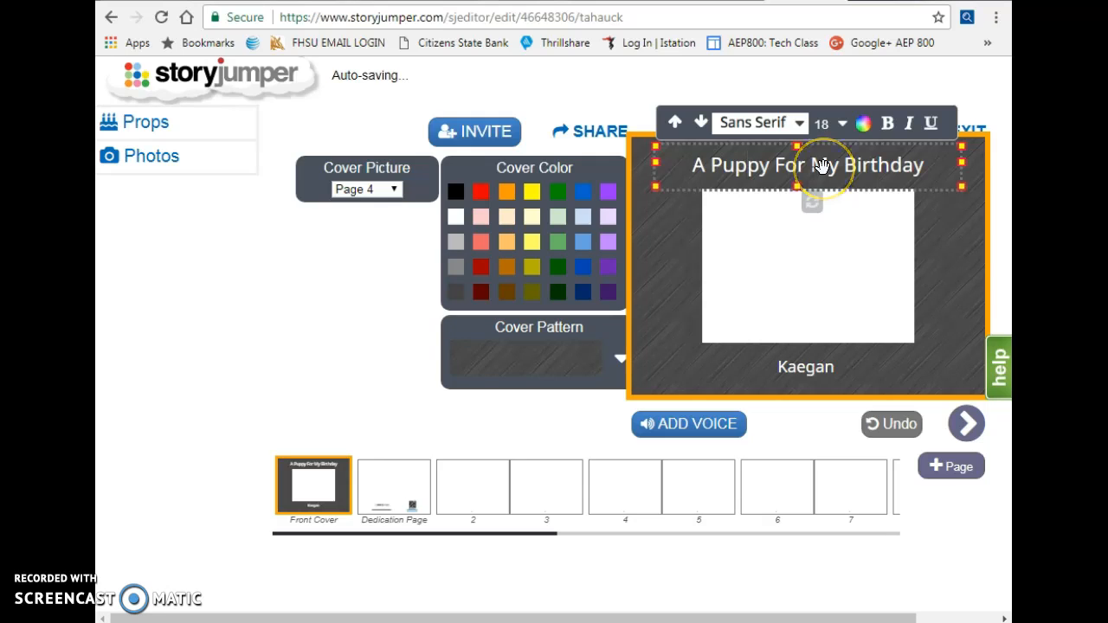
pyautogui.moveTo(925, 167); pyautogui.dragTo(654, 198)
pyautogui.click(799, 123)
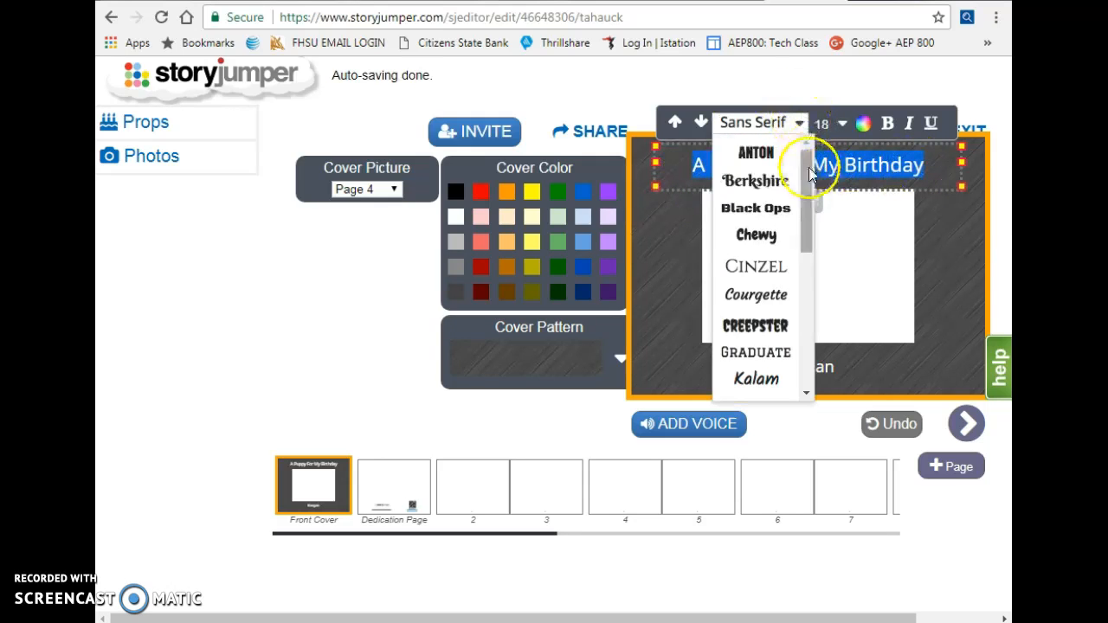
pyautogui.click(770, 243)
# Format the author's name on the front cover in the Chewy font at size 30.
pyautogui.click(814, 367)
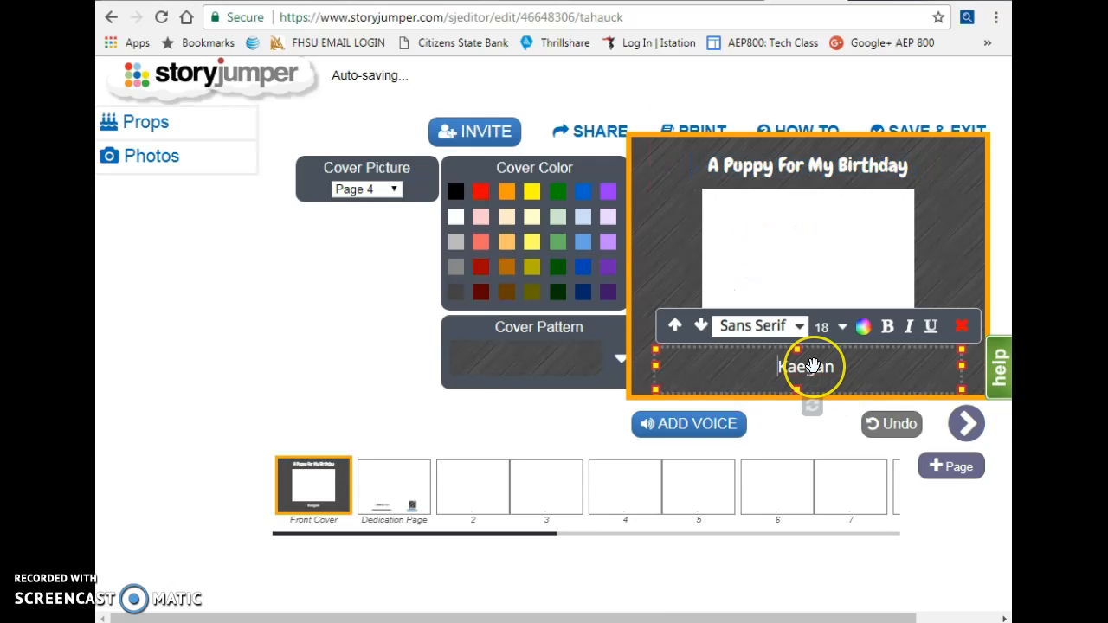
pyautogui.moveTo(833, 368); pyautogui.dragTo(775, 371)
pyautogui.click(799, 326)
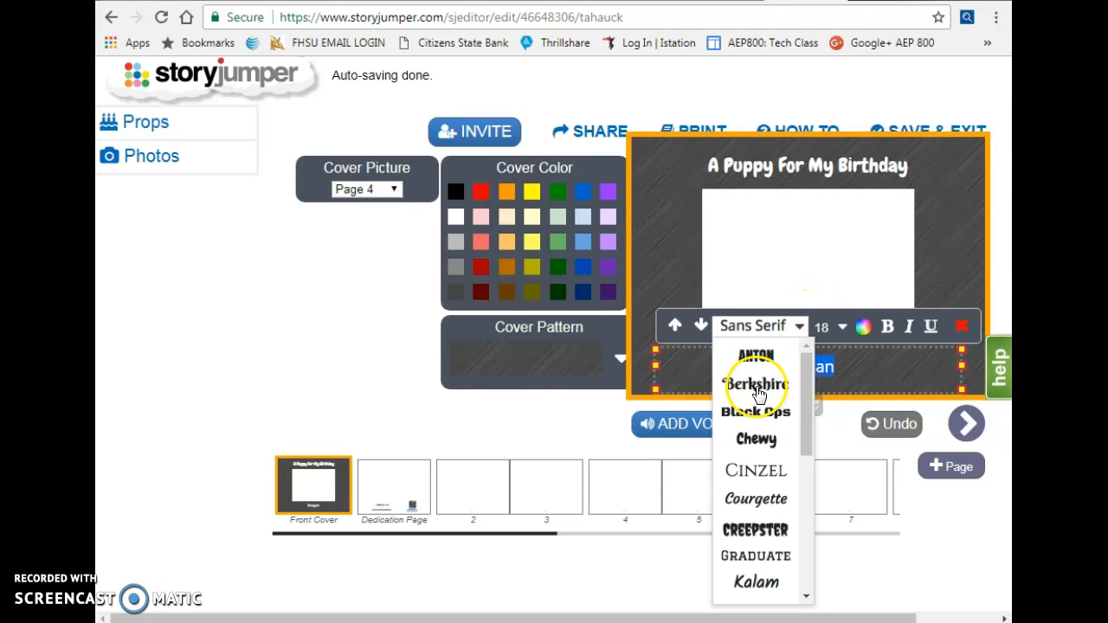
pyautogui.click(756, 439)
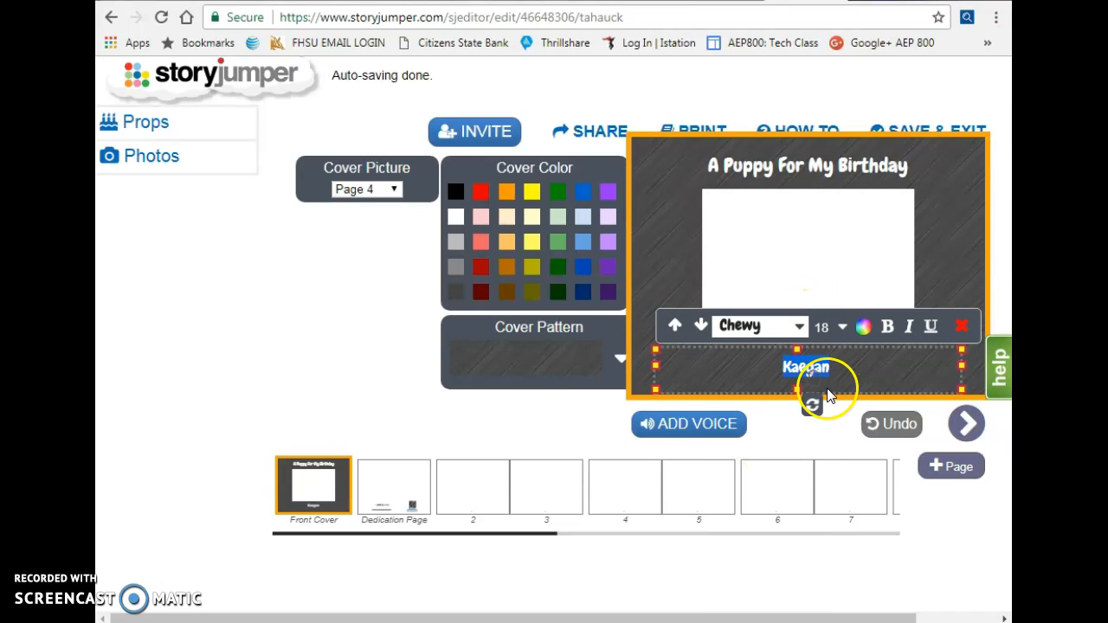
pyautogui.click(840, 327)
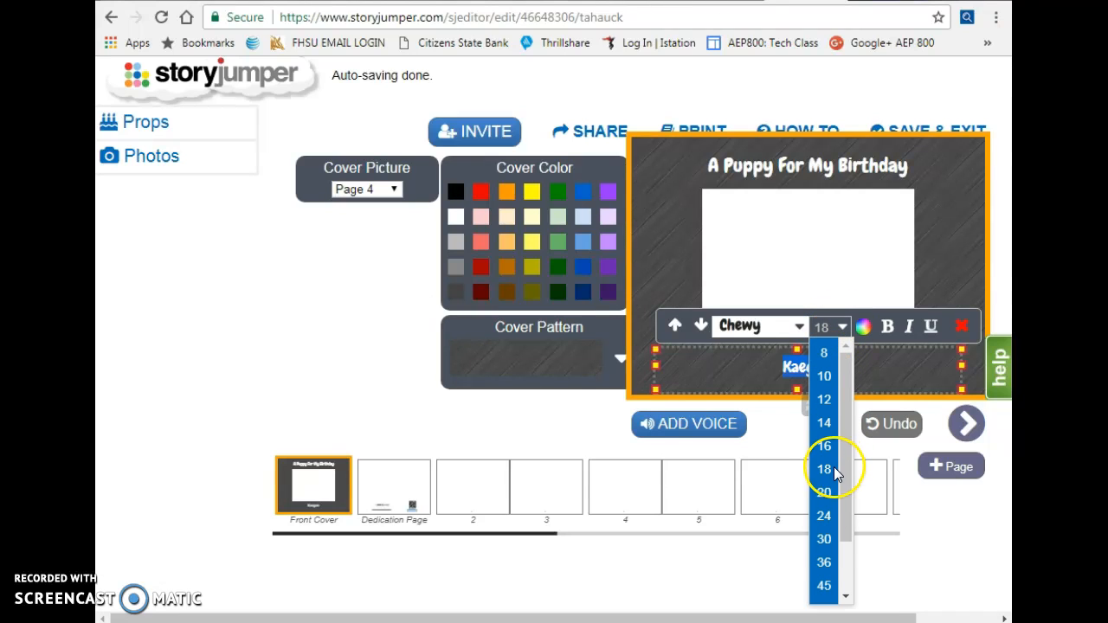
pyautogui.click(826, 538)
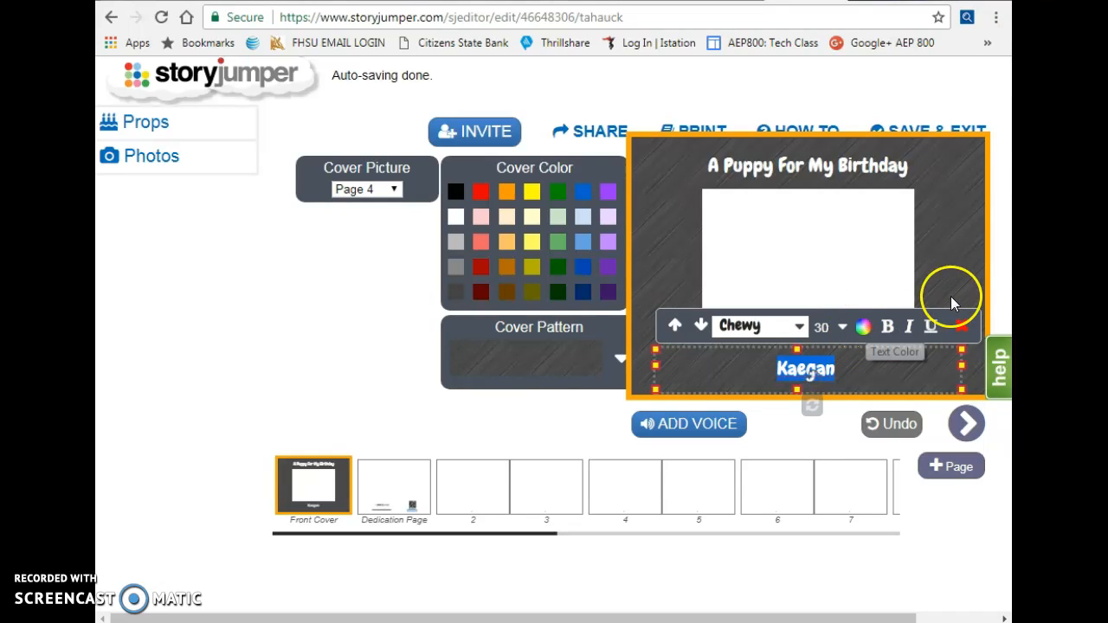
pyautogui.click(959, 268)
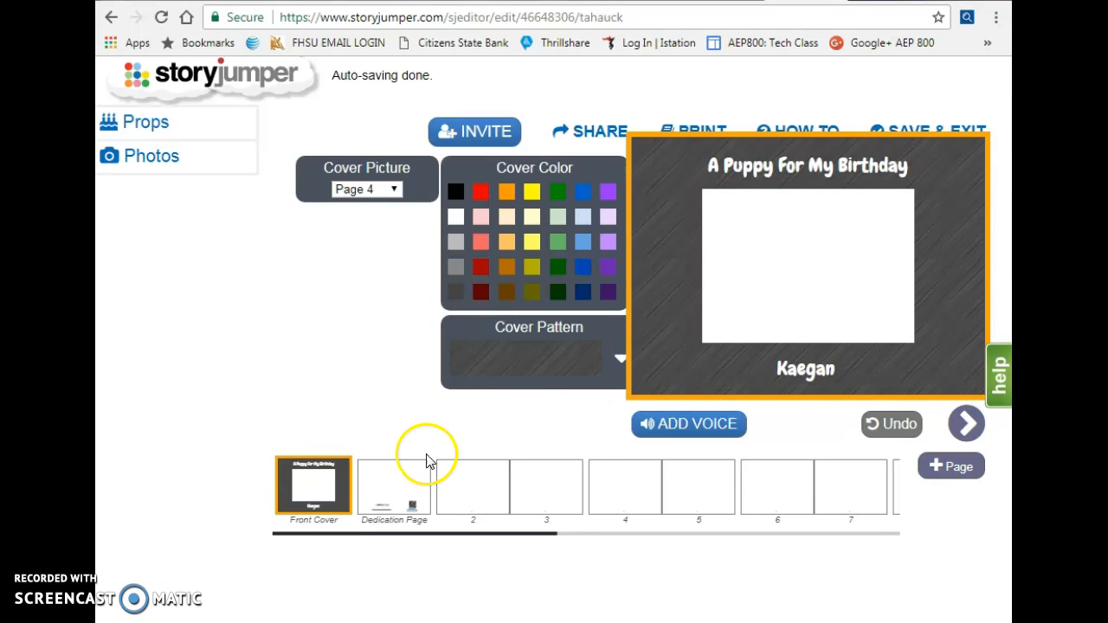
# Write "For my parents, who made my dreams come true when they got me a puppy for my birthday." on the dedication page.
pyautogui.click(408, 483)
pyautogui.click(850, 186)
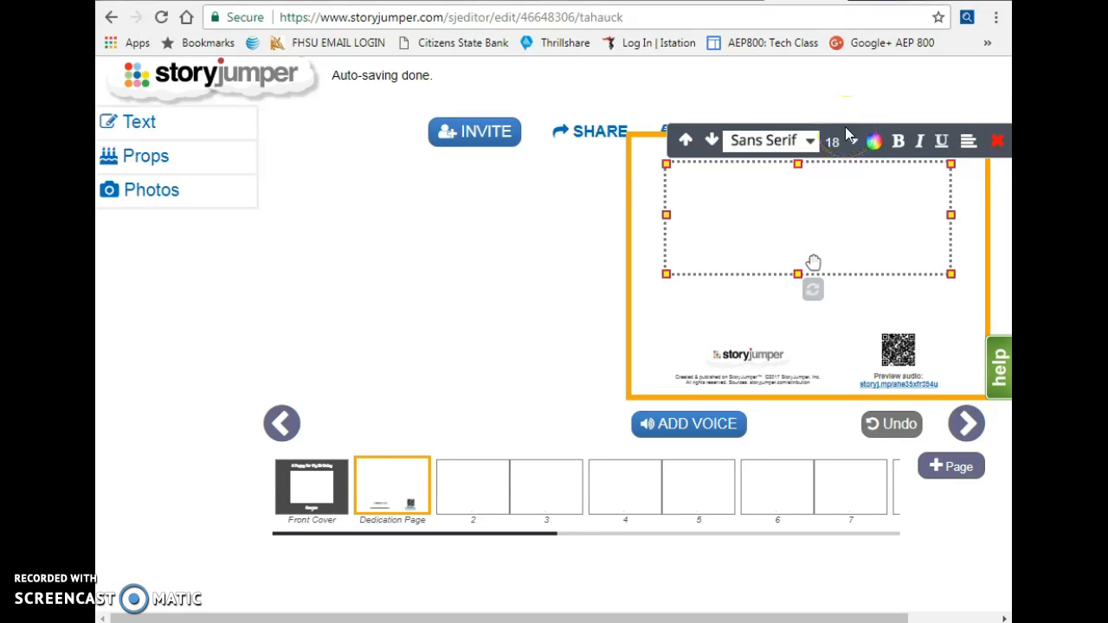
pyautogui.write('For my parents, who')
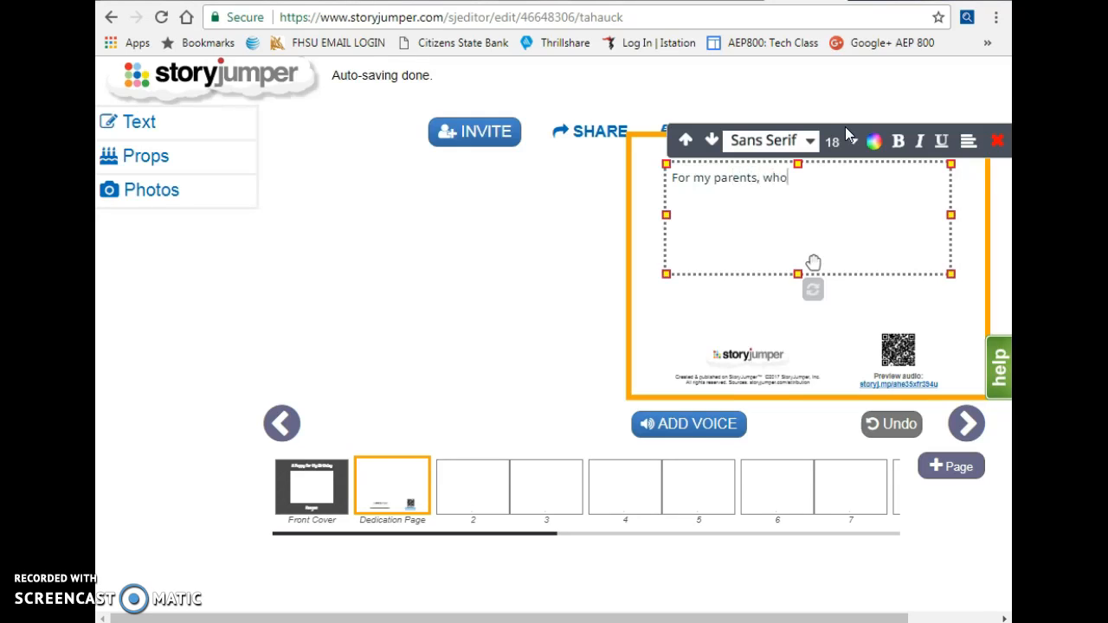
pyautogui.write(' made my dreams come true')
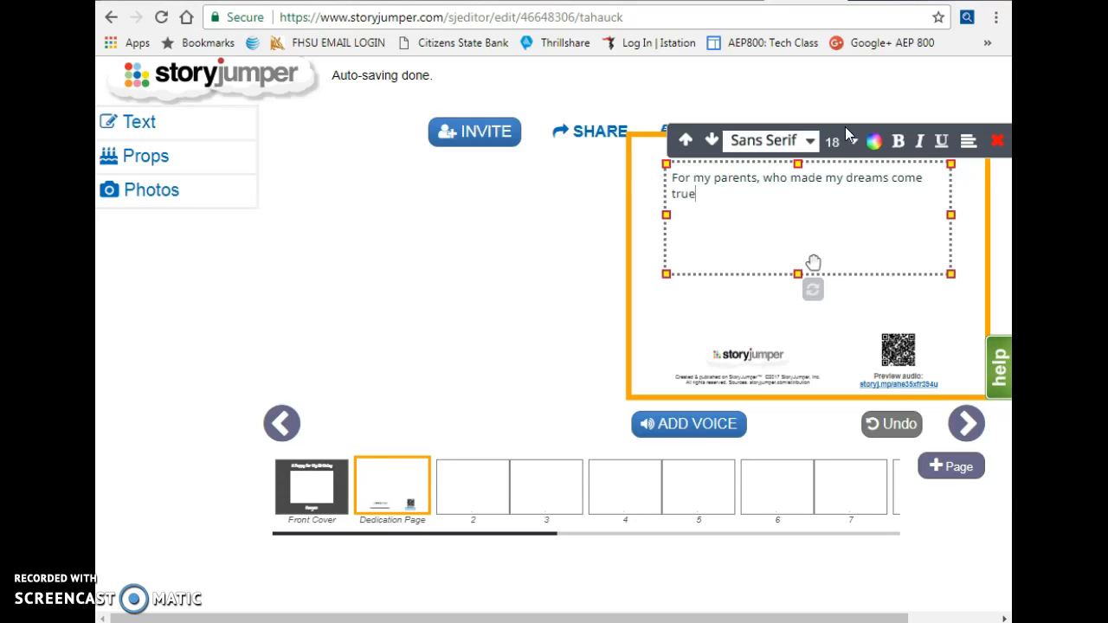
pyautogui.write(' when they got me a puppy ')
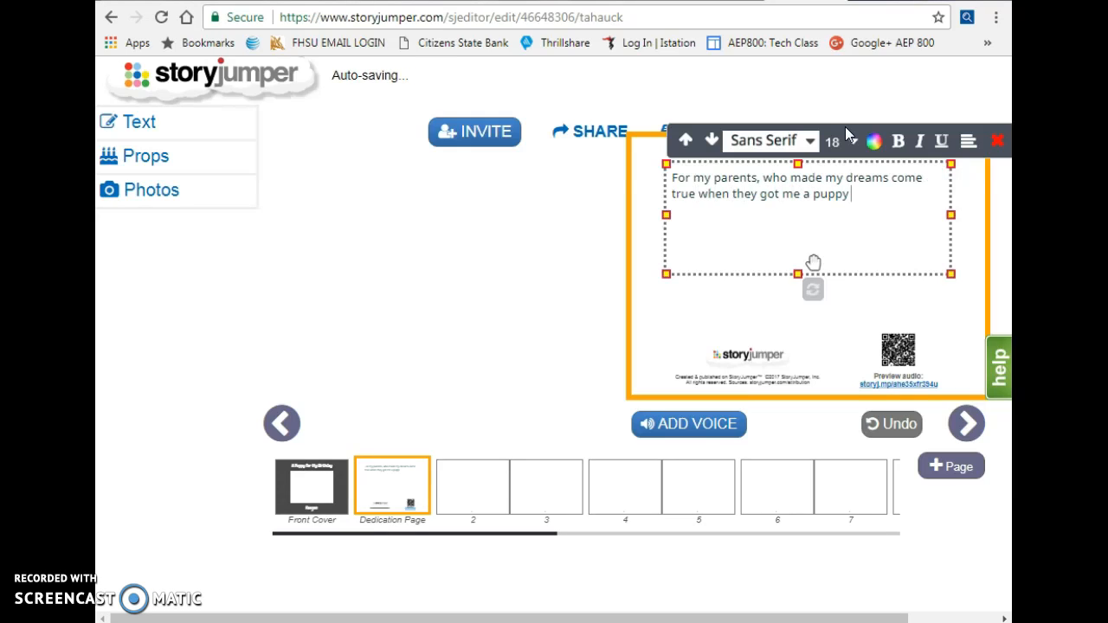
pyautogui.write('for my birthday.')
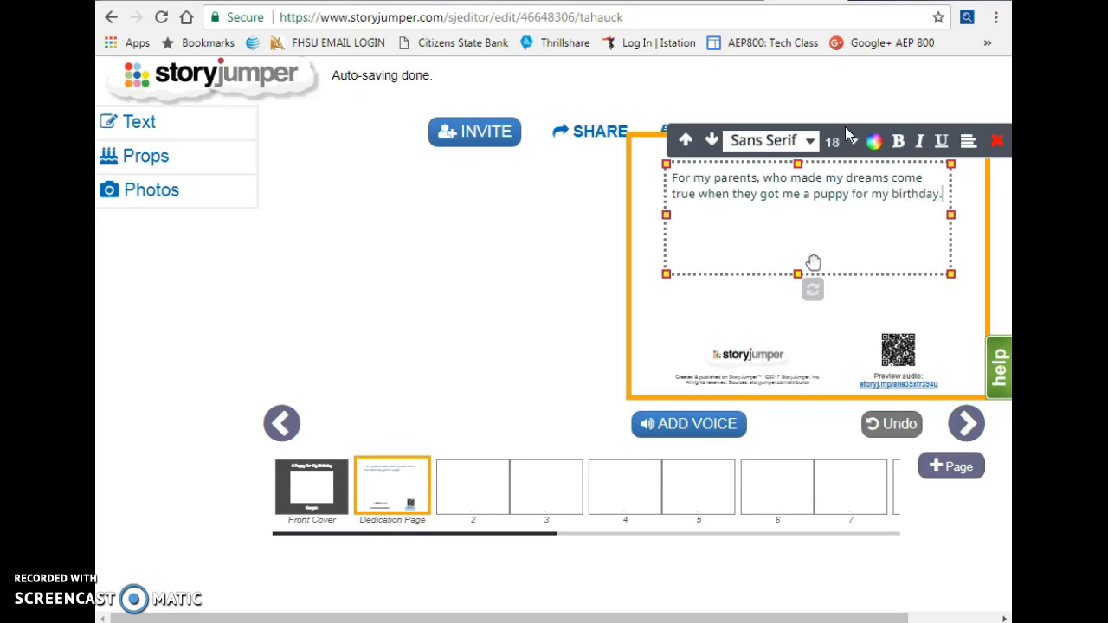
pyautogui.click(781, 187)
# Search the scenes for "house" and set the brick house with the green lawn and curving path as page 2's background.
pyautogui.click(466, 506)
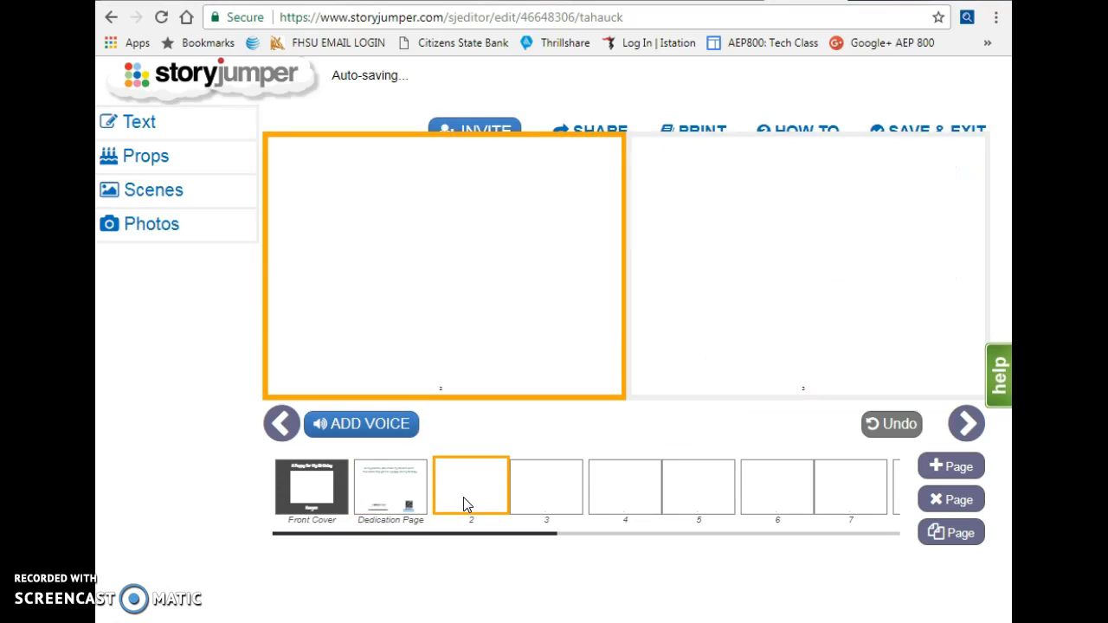
pyautogui.click(483, 420)
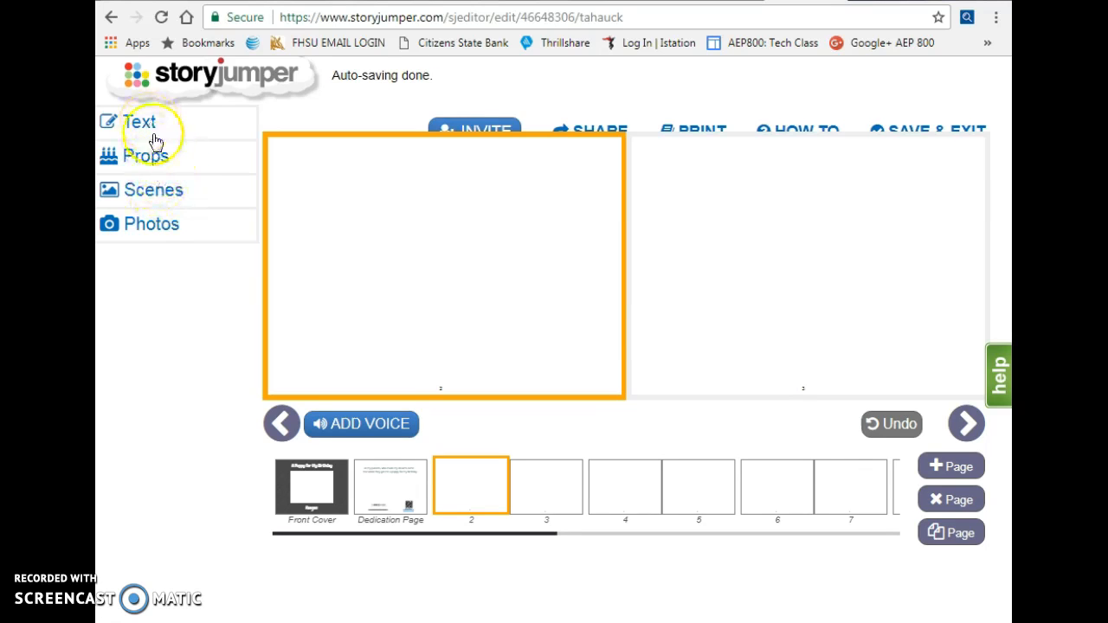
pyautogui.click(171, 199)
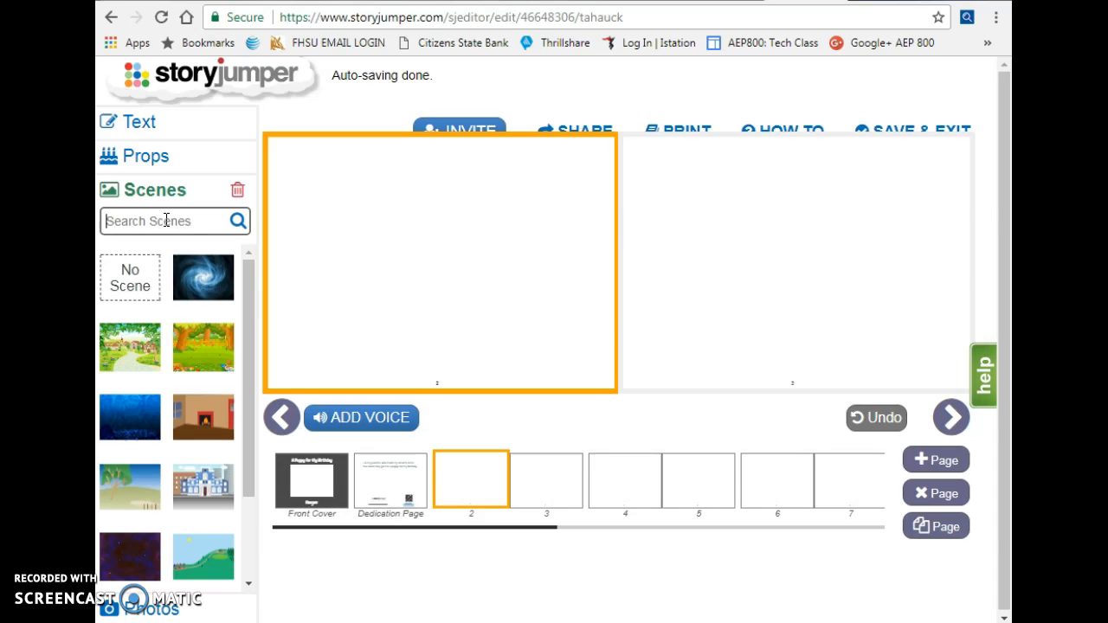
pyautogui.write('house')
pyautogui.press('Return')
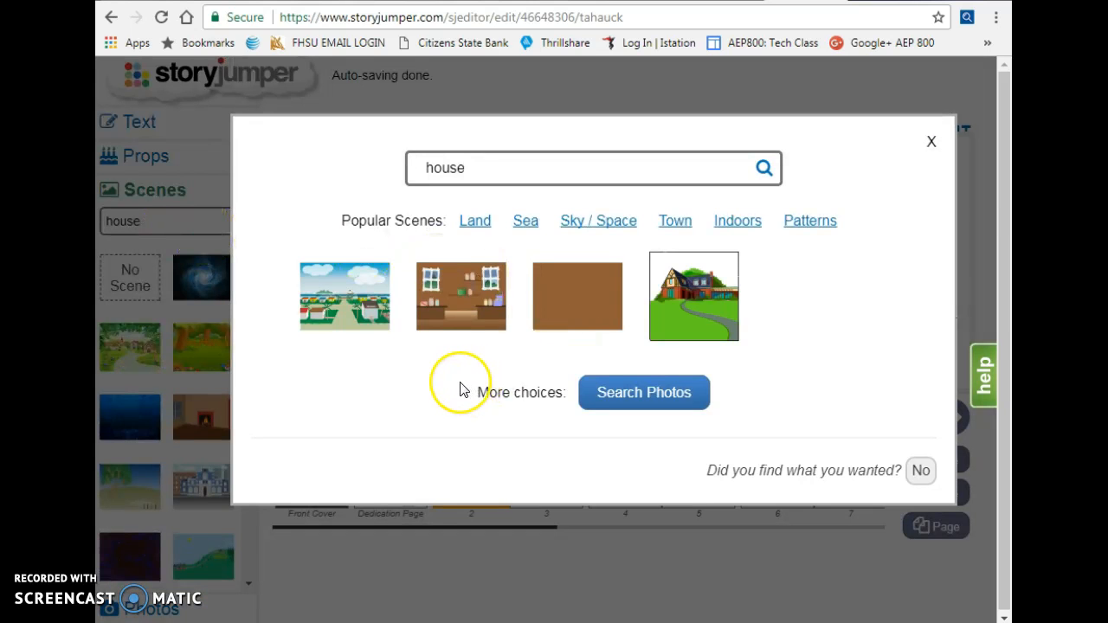
pyautogui.click(694, 293)
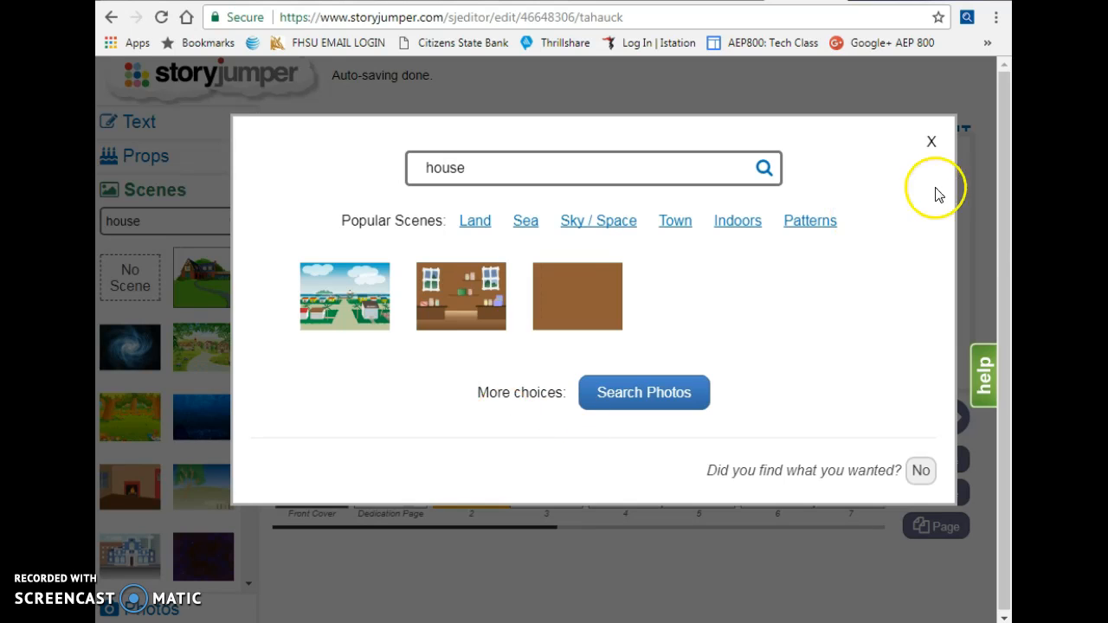
pyautogui.click(931, 141)
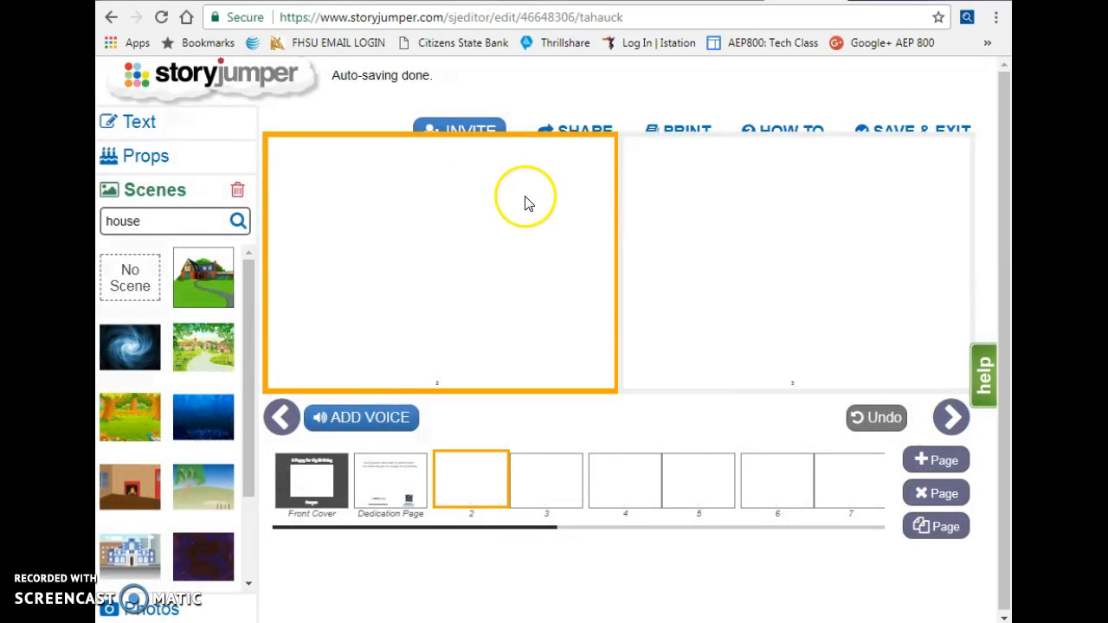
pyautogui.click(204, 292)
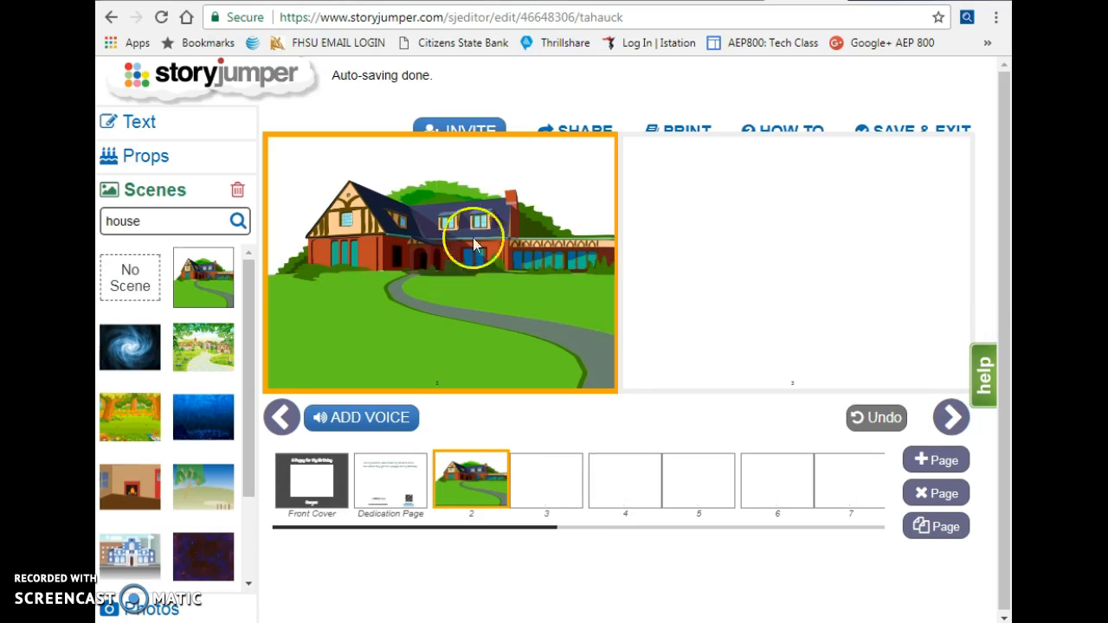
# Search the props for "little girl", browse the People props, and place the red-haired girl in the green dress on page 2's path, slightly reduced.
pyautogui.click(154, 156)
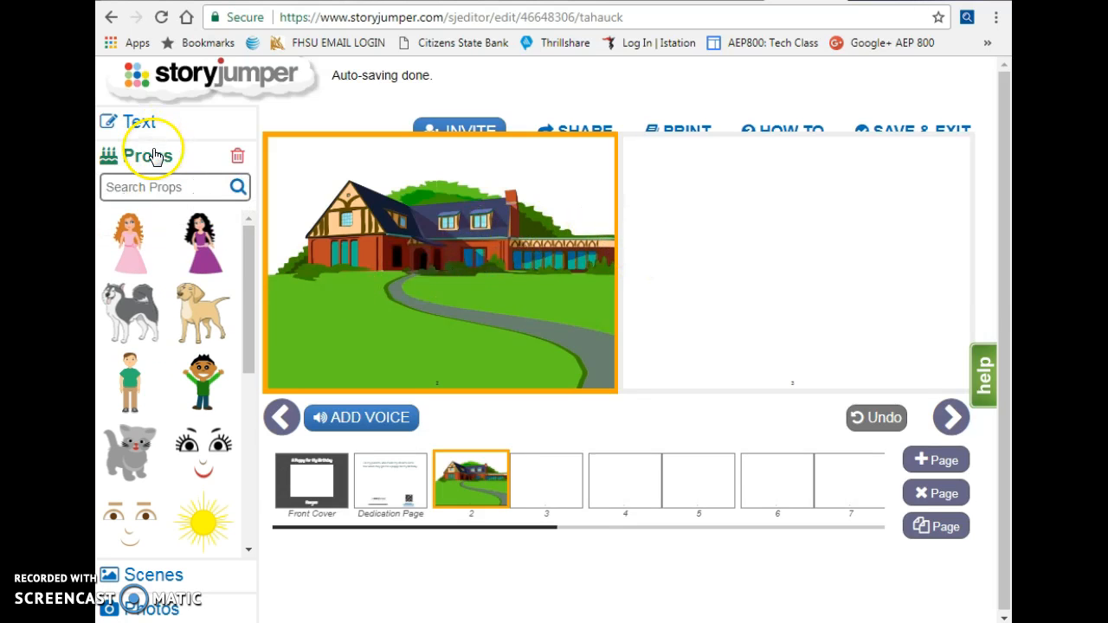
pyautogui.click(209, 188)
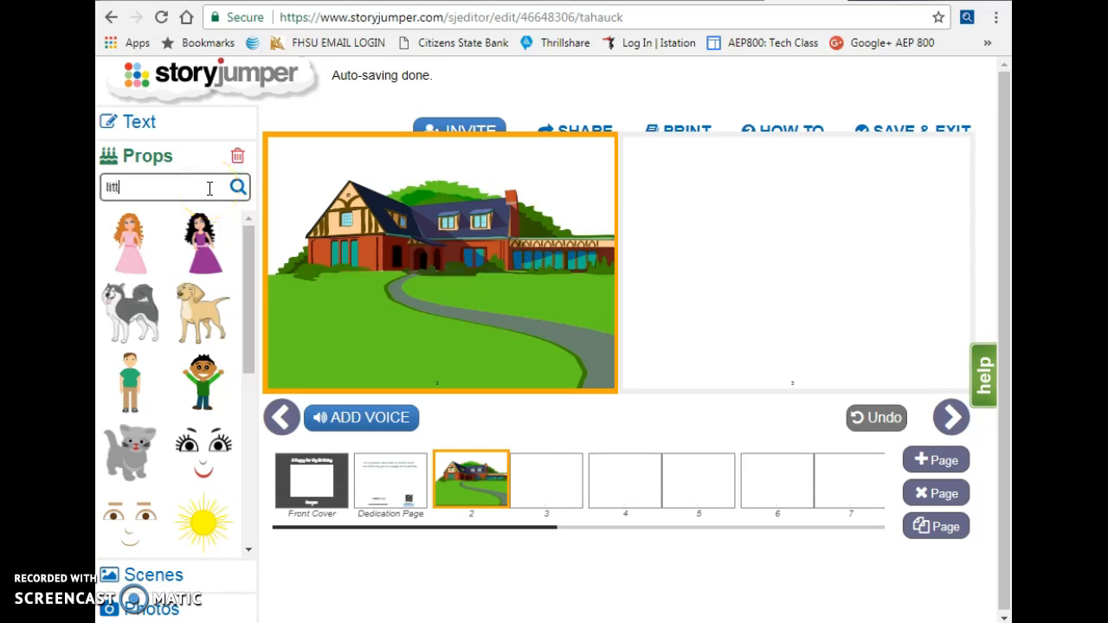
pyautogui.press('Return')
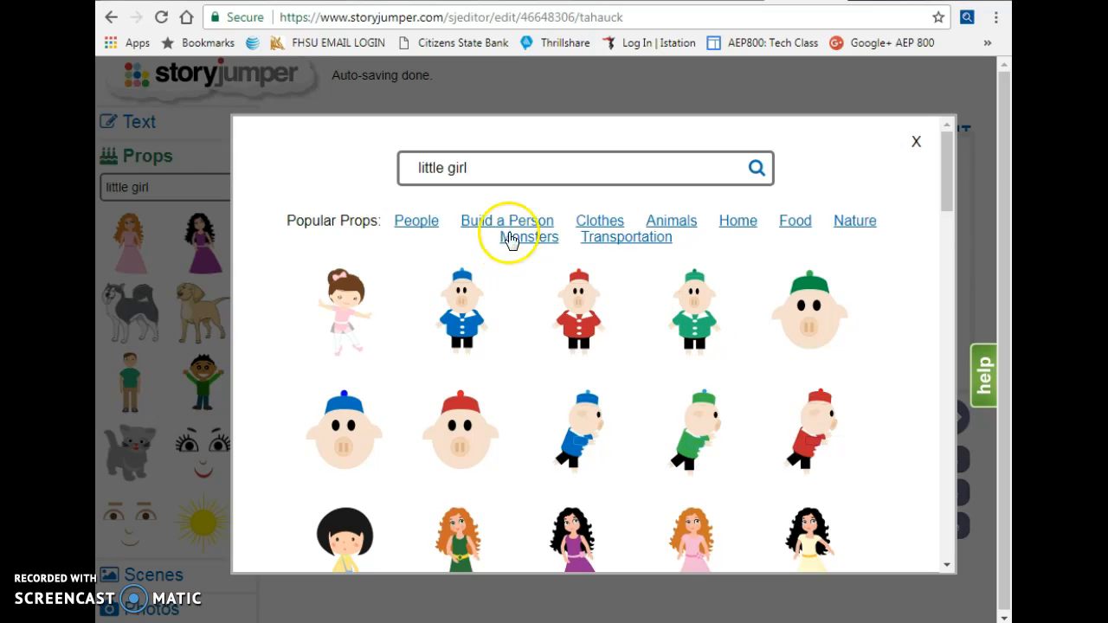
pyautogui.click(423, 224)
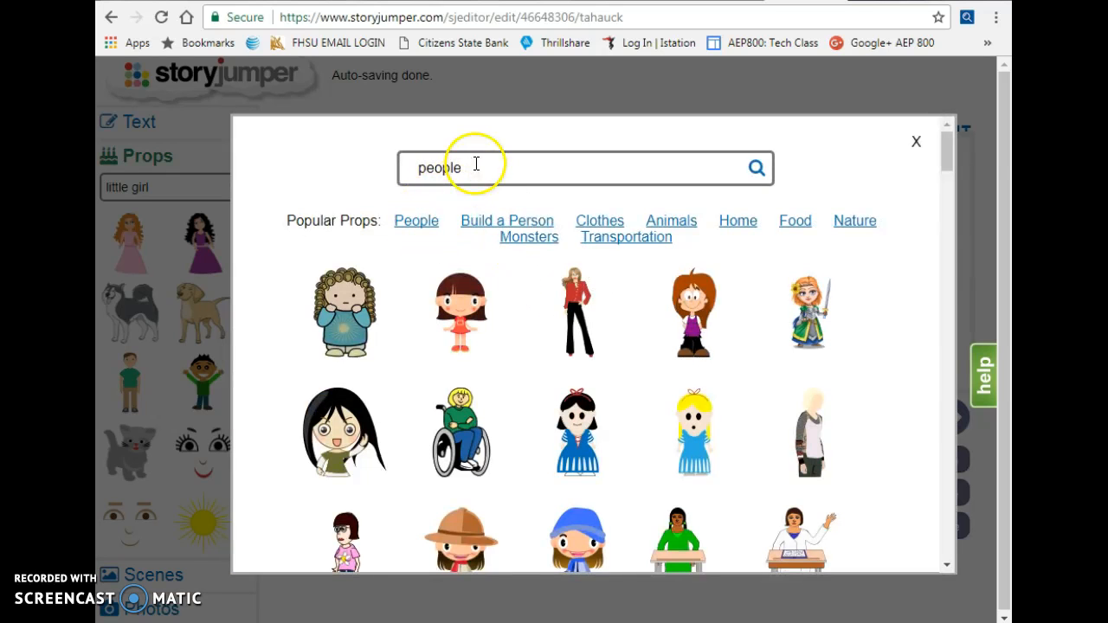
pyautogui.moveTo(949, 156); pyautogui.dragTo(943, 225)
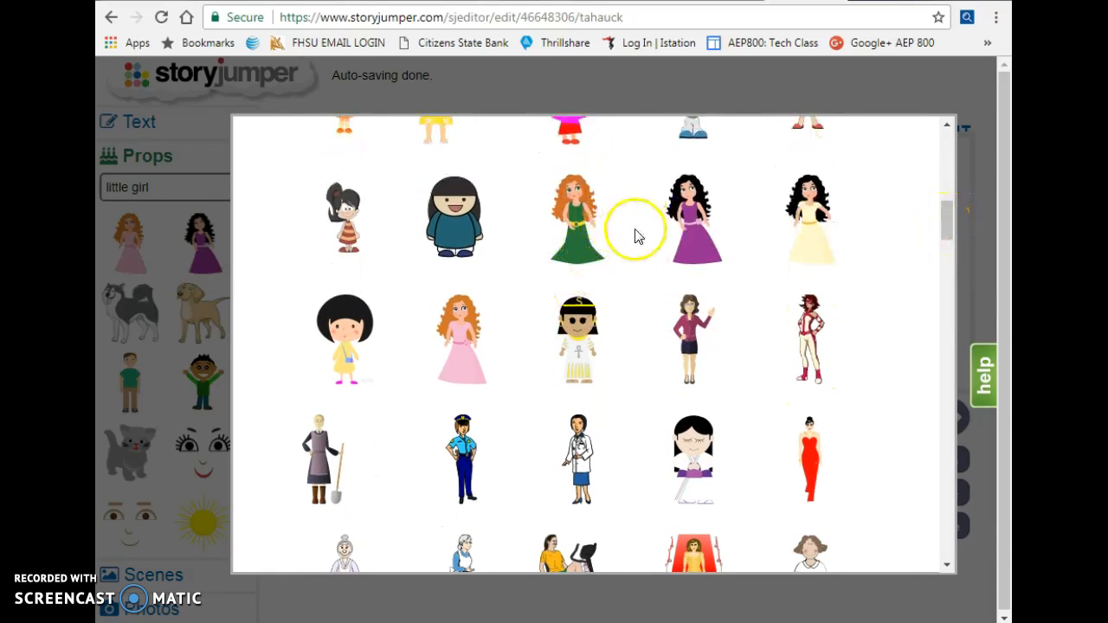
pyautogui.click(608, 253)
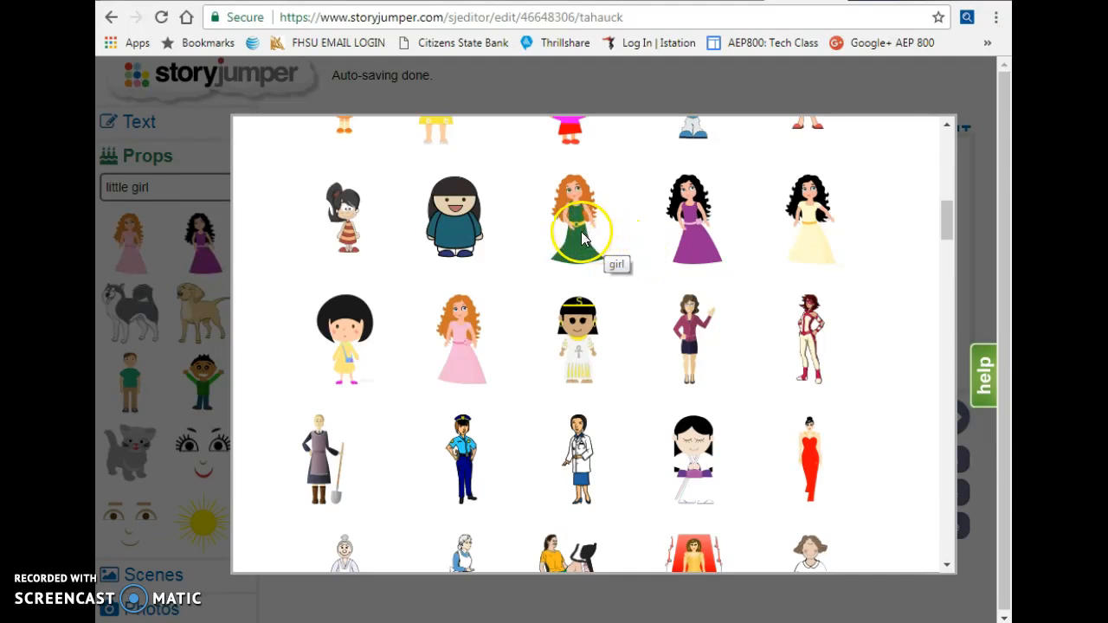
pyautogui.click(164, 233)
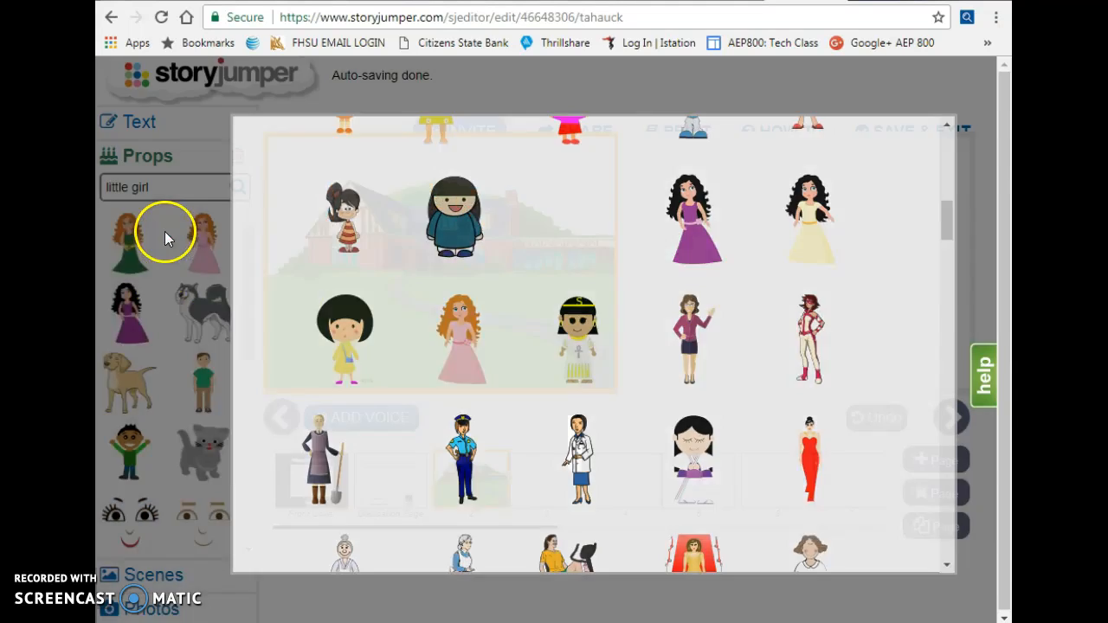
pyautogui.click(130, 237)
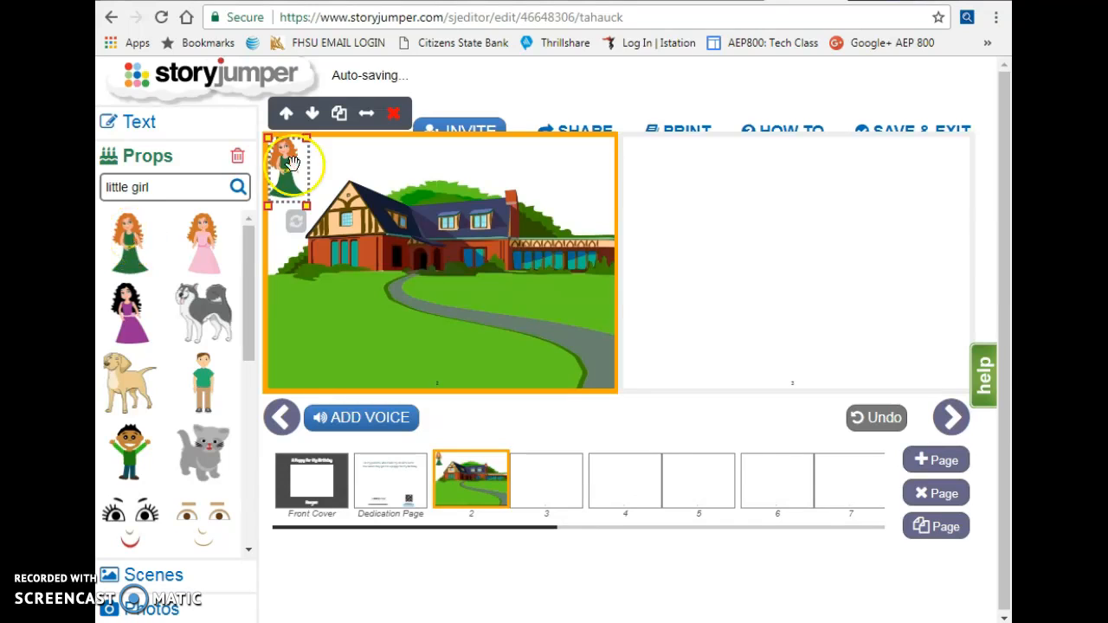
pyautogui.moveTo(287, 164); pyautogui.dragTo(466, 274)
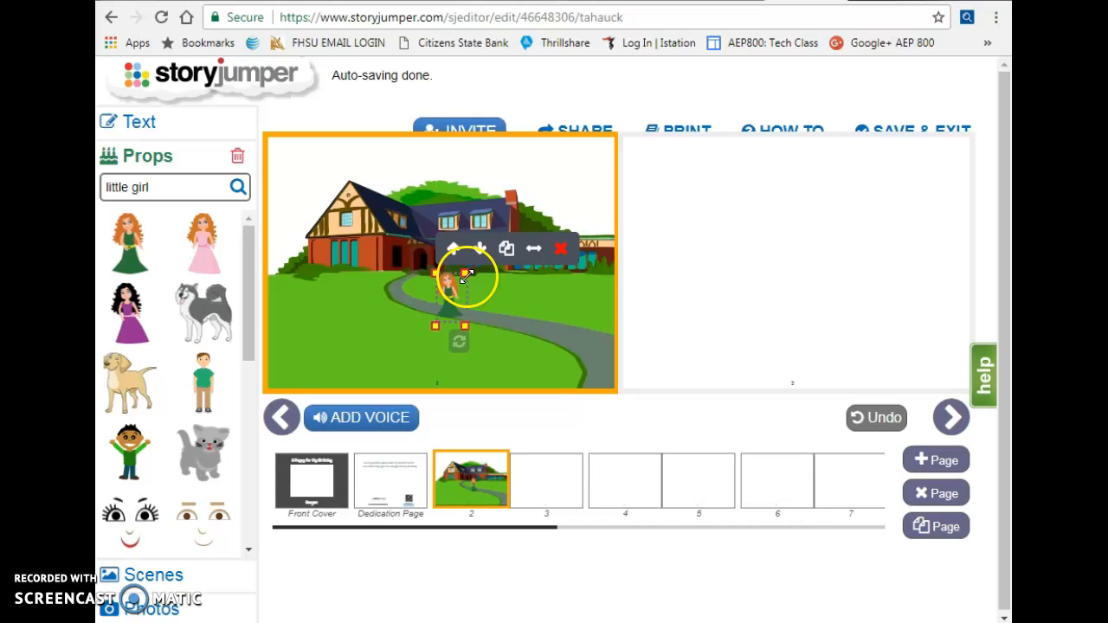
# Add a big text box to page 3 reading "Once upon a time there was a little girl and she wanted a puppy.".
pyautogui.click(730, 285)
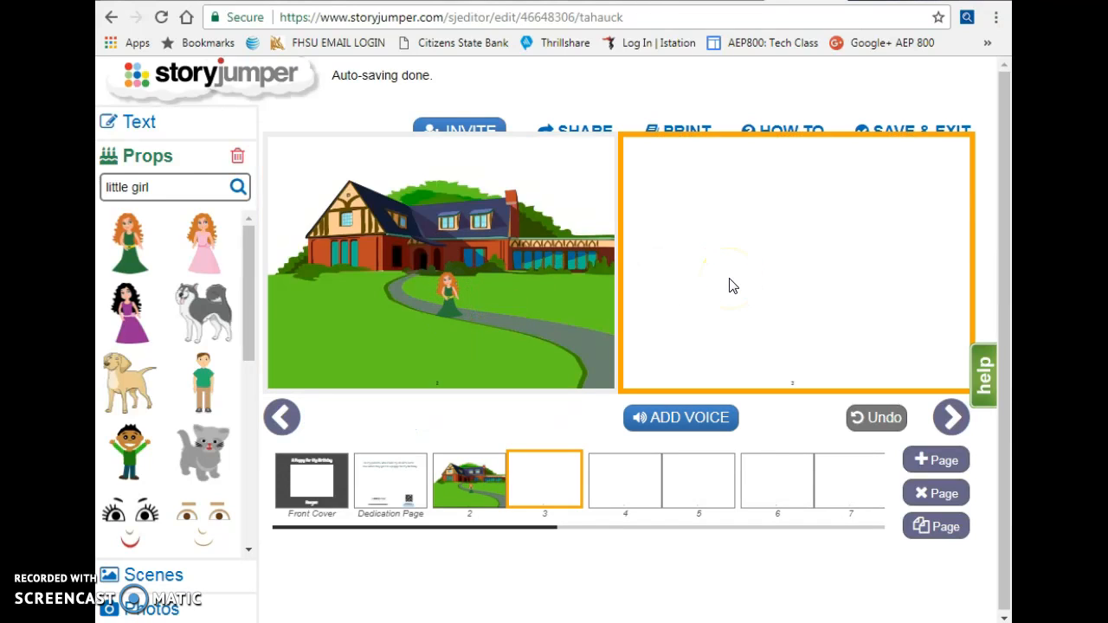
pyautogui.click(160, 129)
pyautogui.click(172, 177)
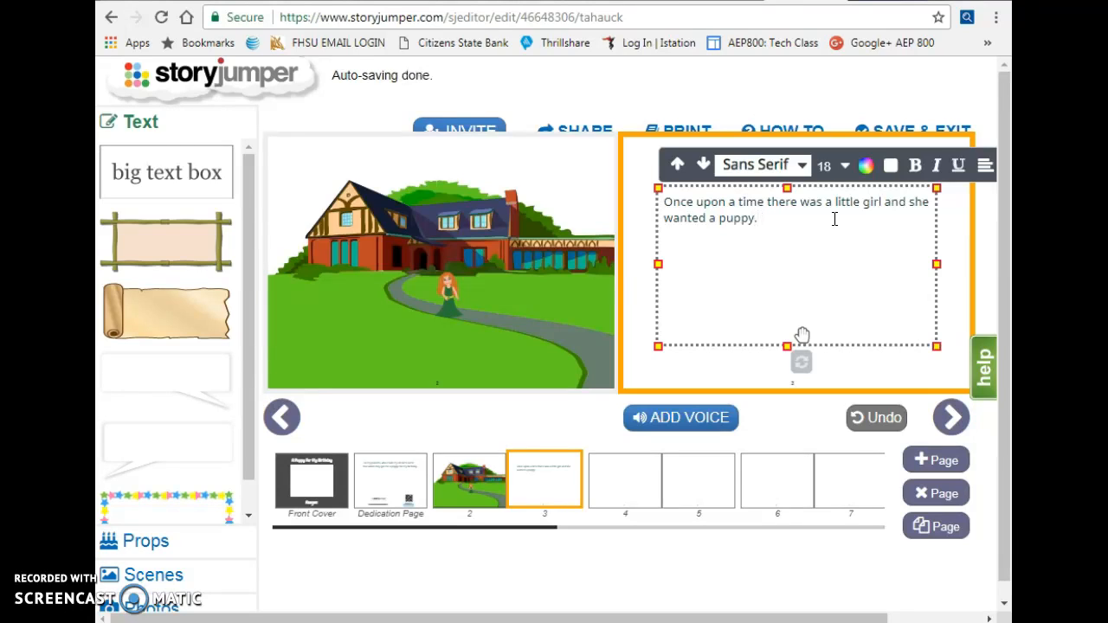
pyautogui.click(743, 419)
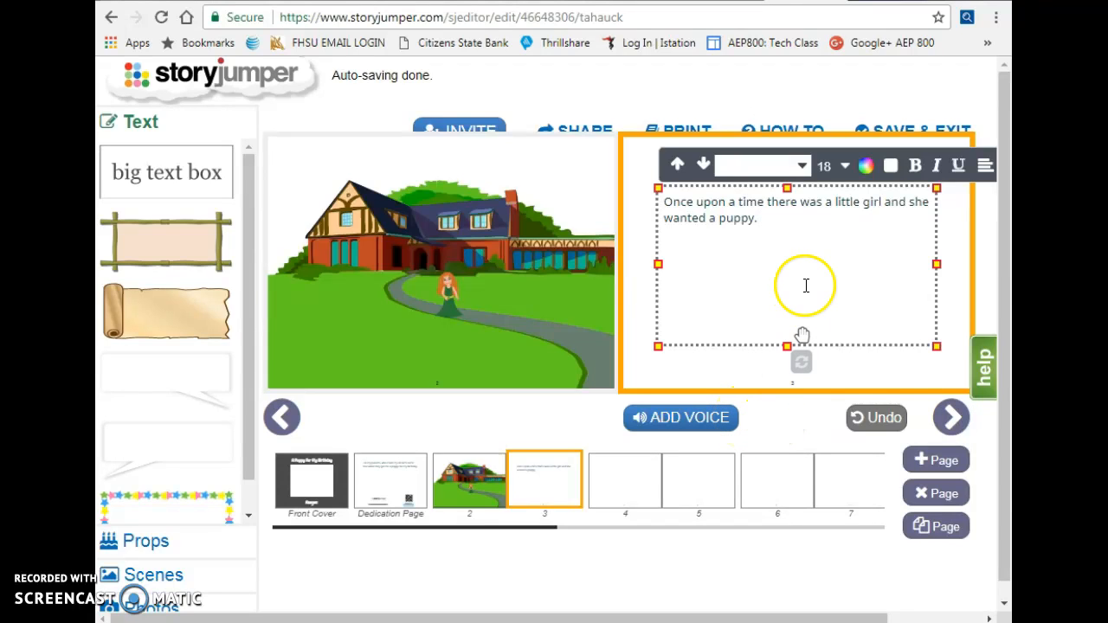
pyautogui.click(853, 377)
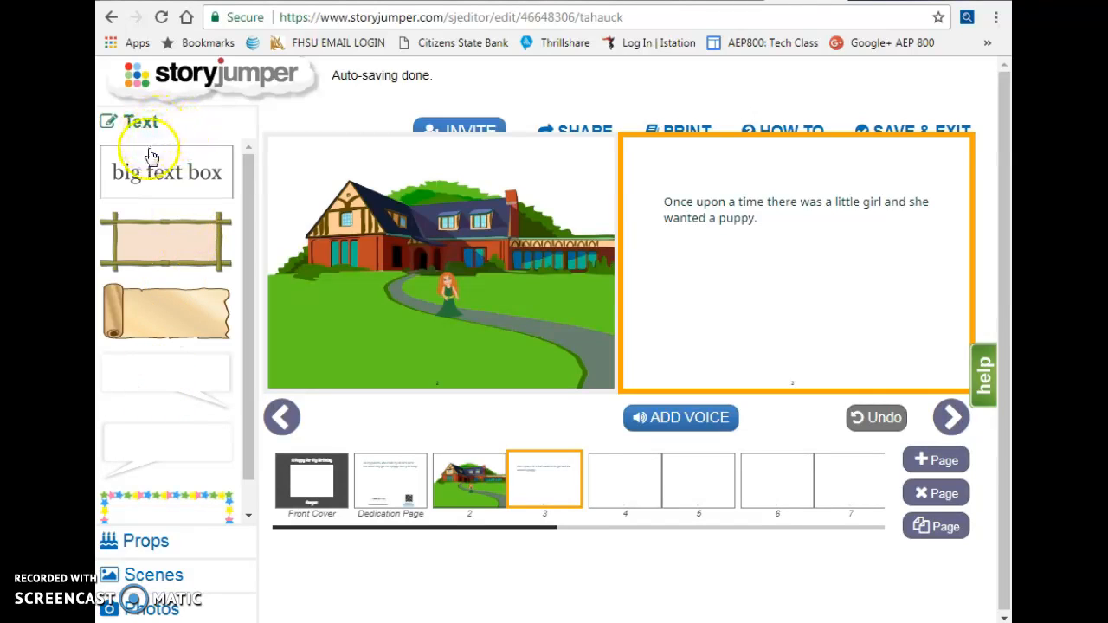
# Try a speech-bubble text box on page 3 and delete it again.
pyautogui.moveTo(243, 387); pyautogui.dragTo(243, 470)
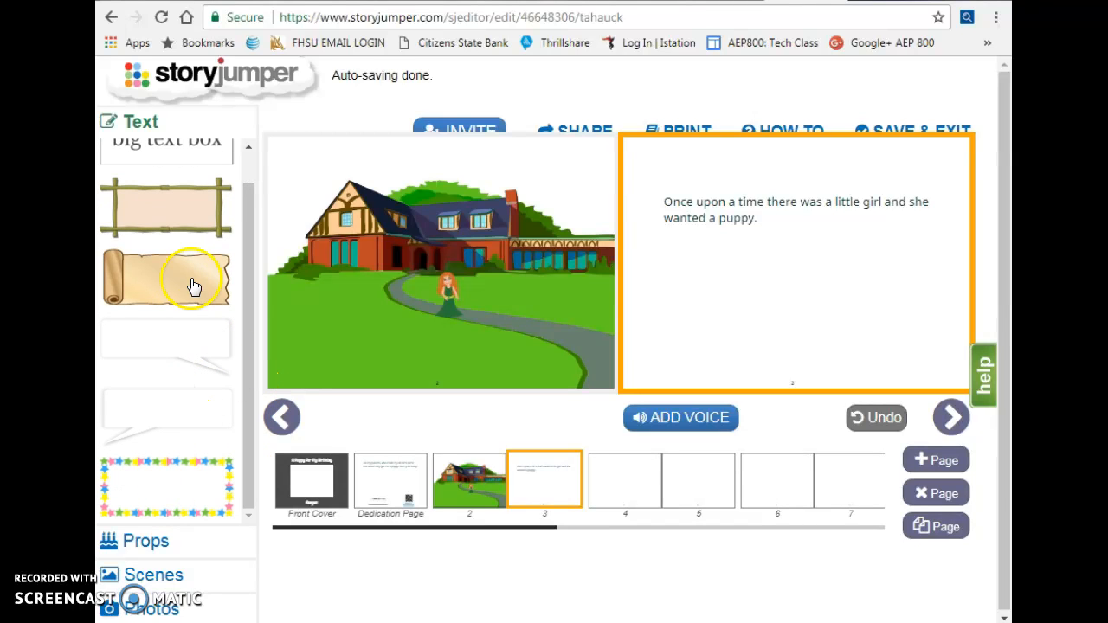
pyautogui.moveTo(250, 279); pyautogui.dragTo(248, 269)
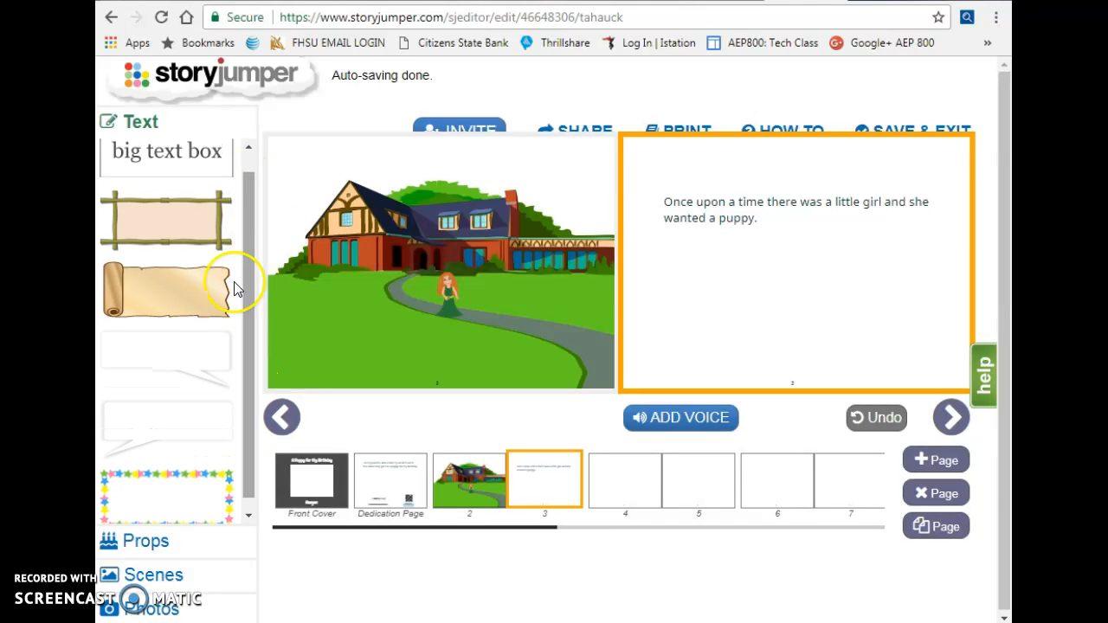
pyautogui.click(184, 357)
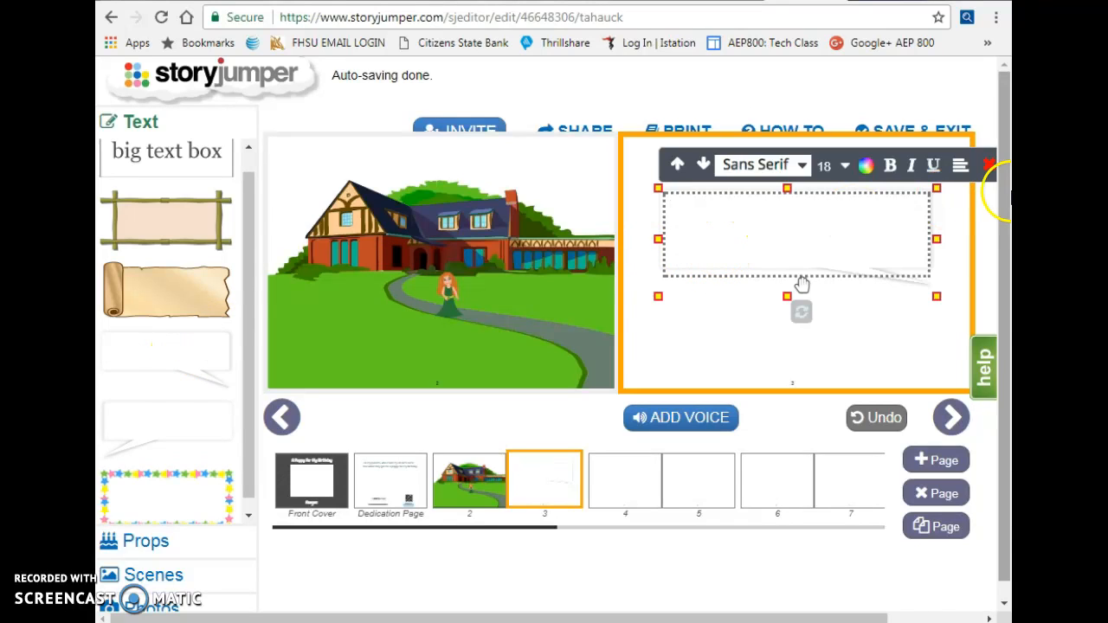
pyautogui.click(990, 164)
pyautogui.click(631, 121)
pyautogui.click(801, 281)
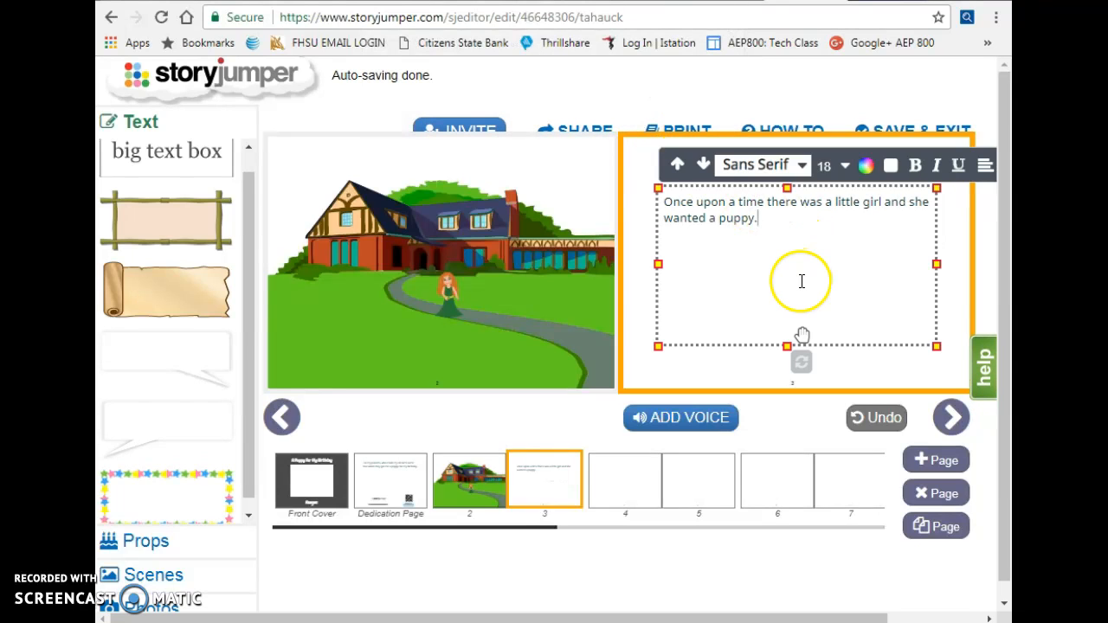
# Search the props for "thought bubble" and place the black-outlined cloud bubble just above the girl's head on page 2.
pyautogui.click(536, 257)
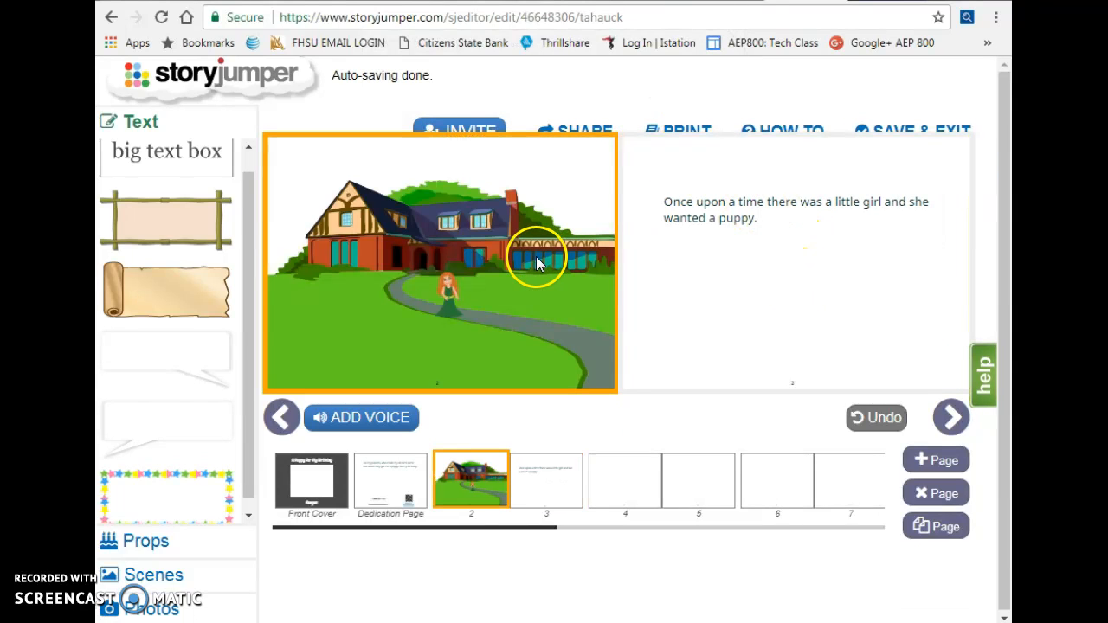
pyautogui.click(152, 127)
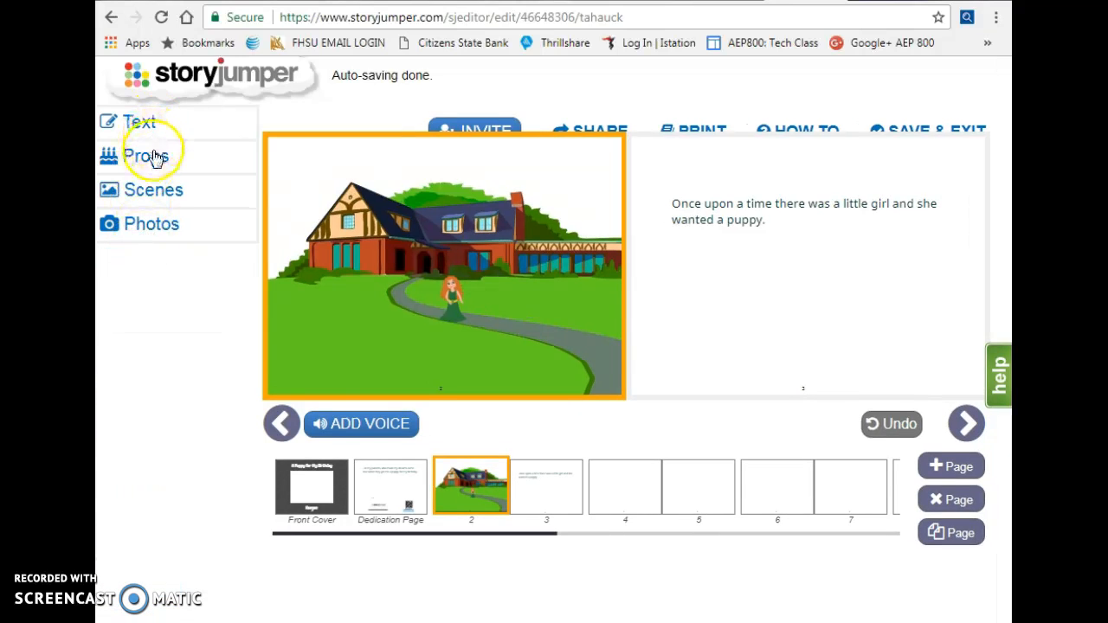
pyautogui.click(148, 156)
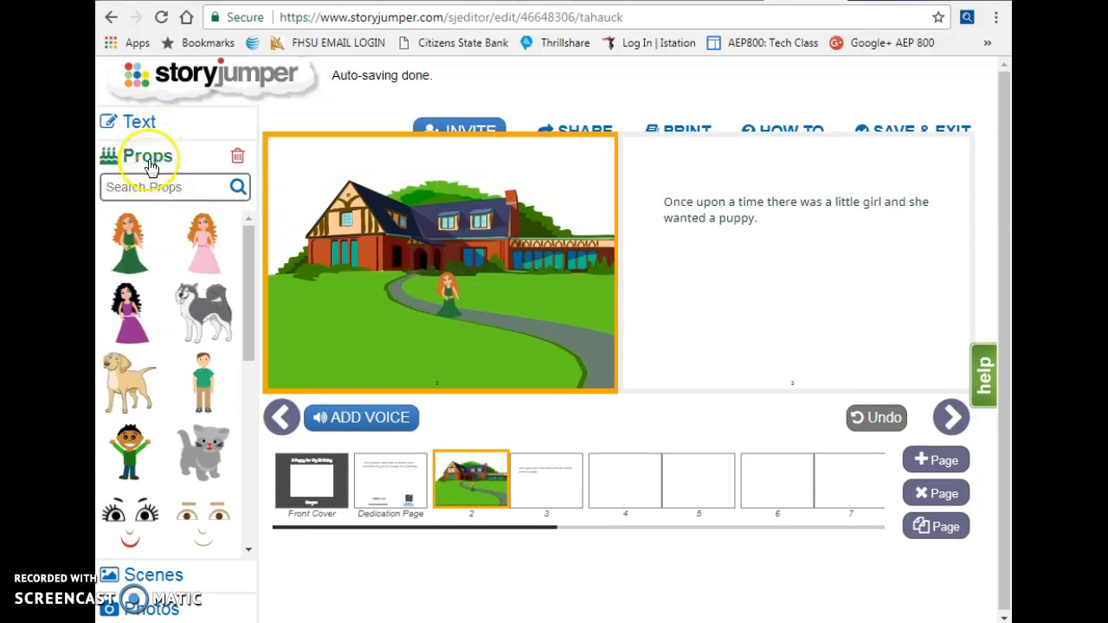
pyautogui.write('thought bubbl')
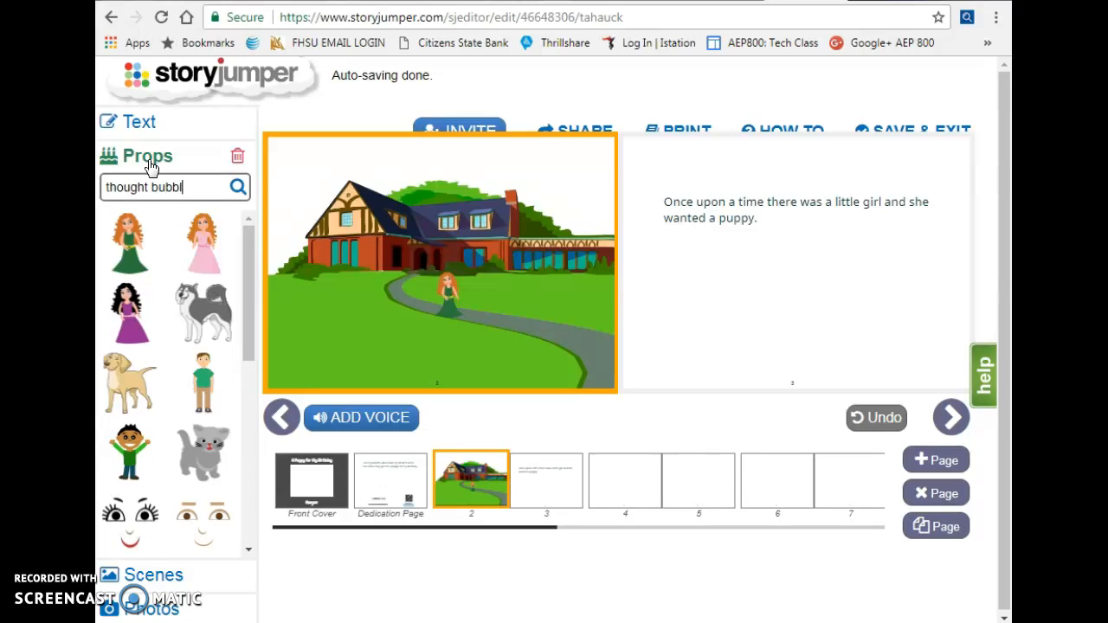
pyautogui.write('e')
pyautogui.press('Return')
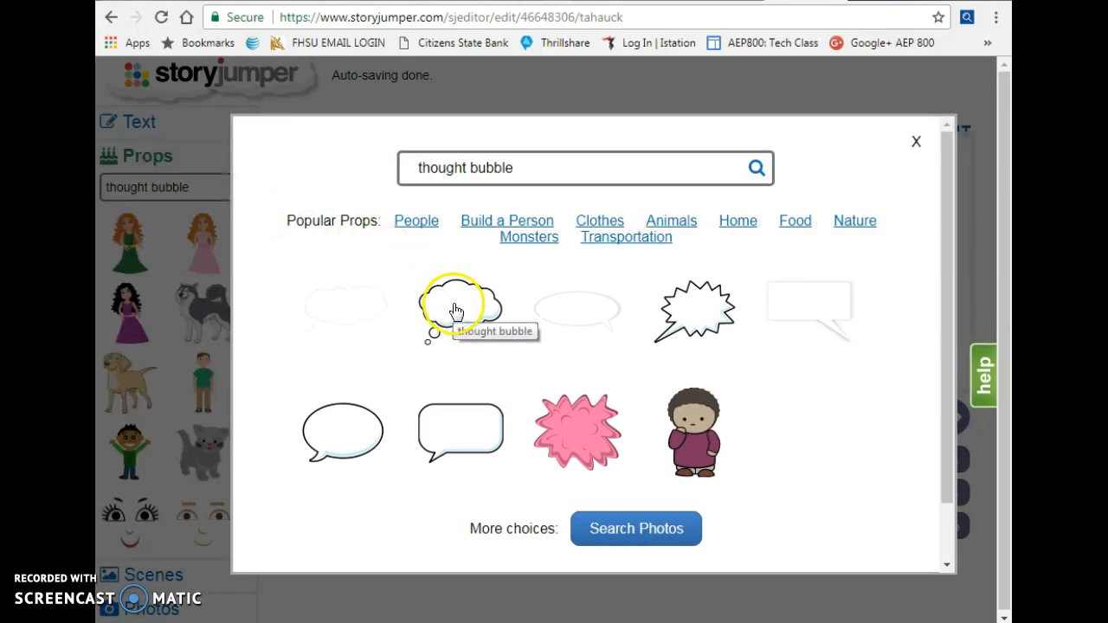
pyautogui.click(456, 312)
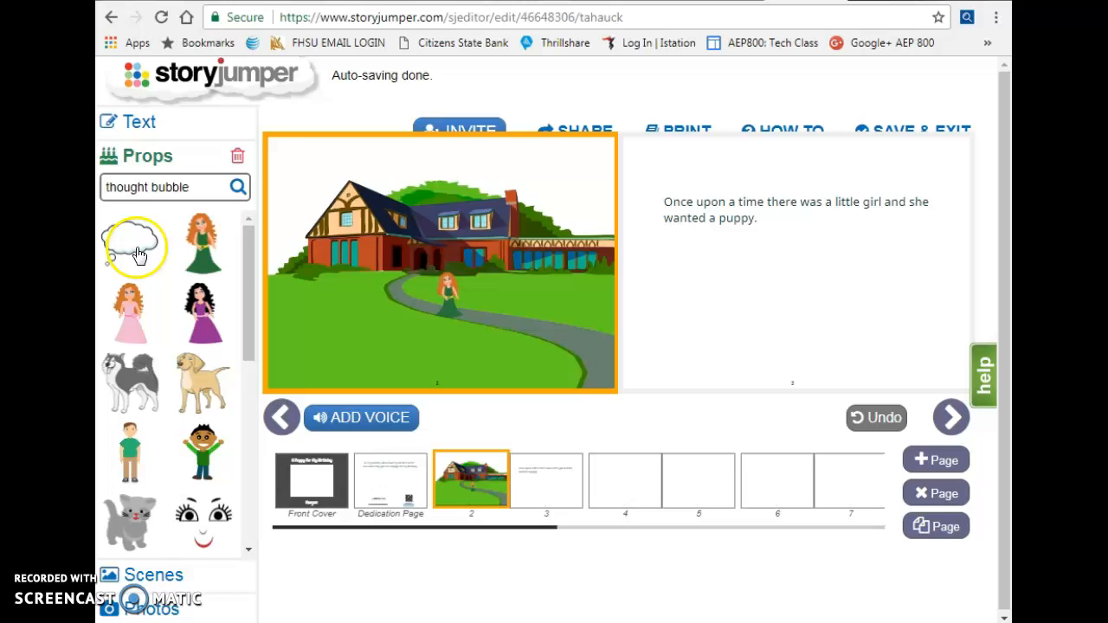
pyautogui.click(139, 254)
pyautogui.moveTo(294, 165); pyautogui.dragTo(483, 251)
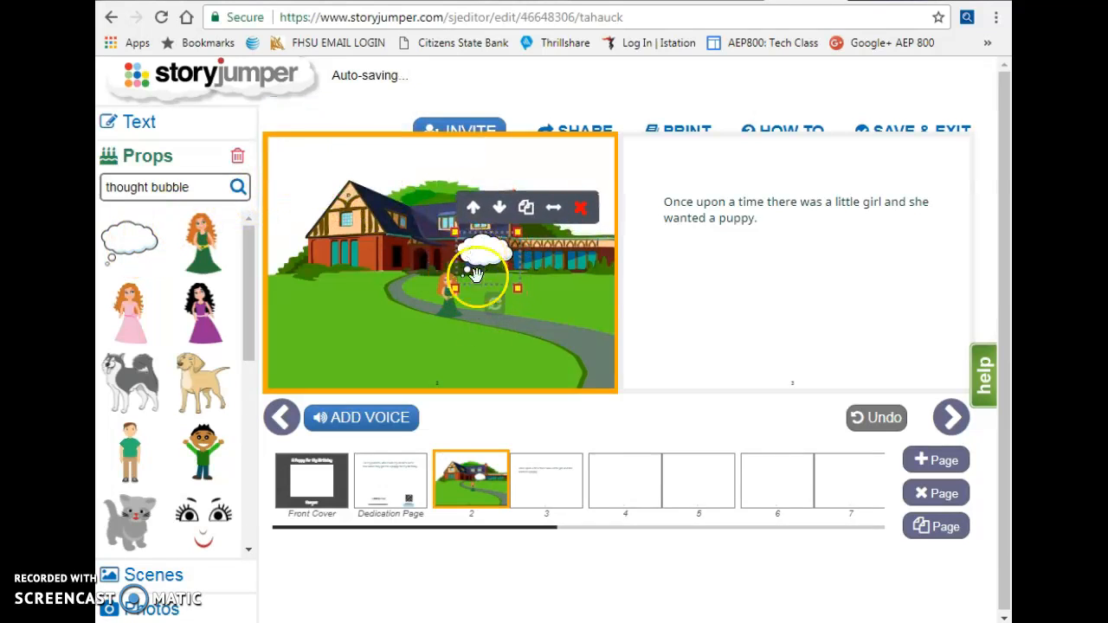
pyautogui.click(488, 345)
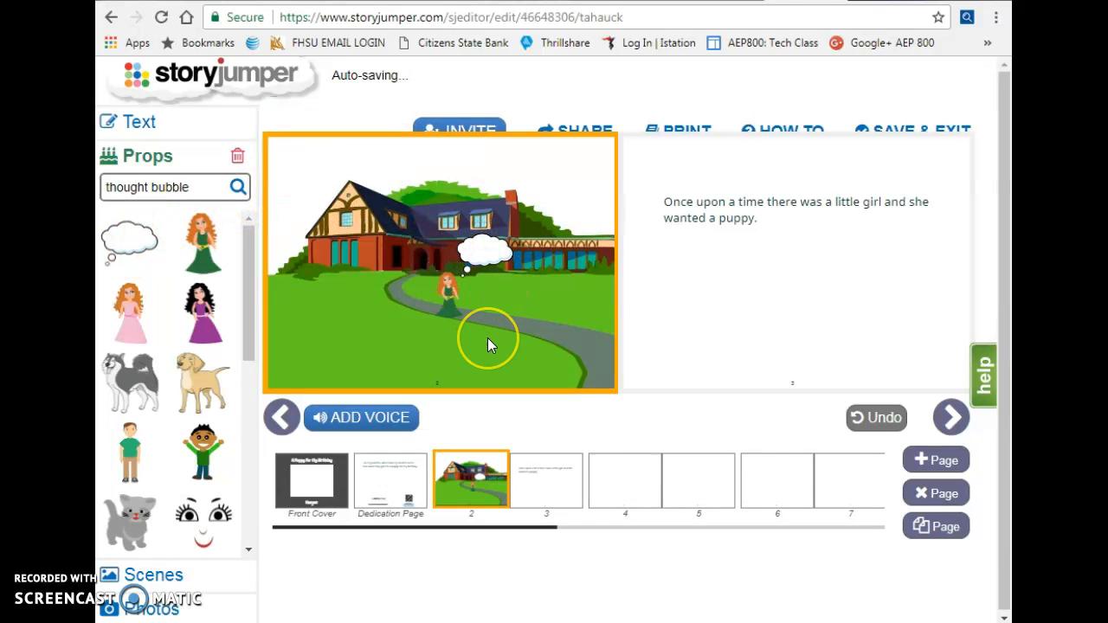
# Search the props for "puppy", browse the Animals props, and choose the fluffy white curly-haired dog.
pyautogui.tripleClick(179, 184)
pyautogui.write('d')
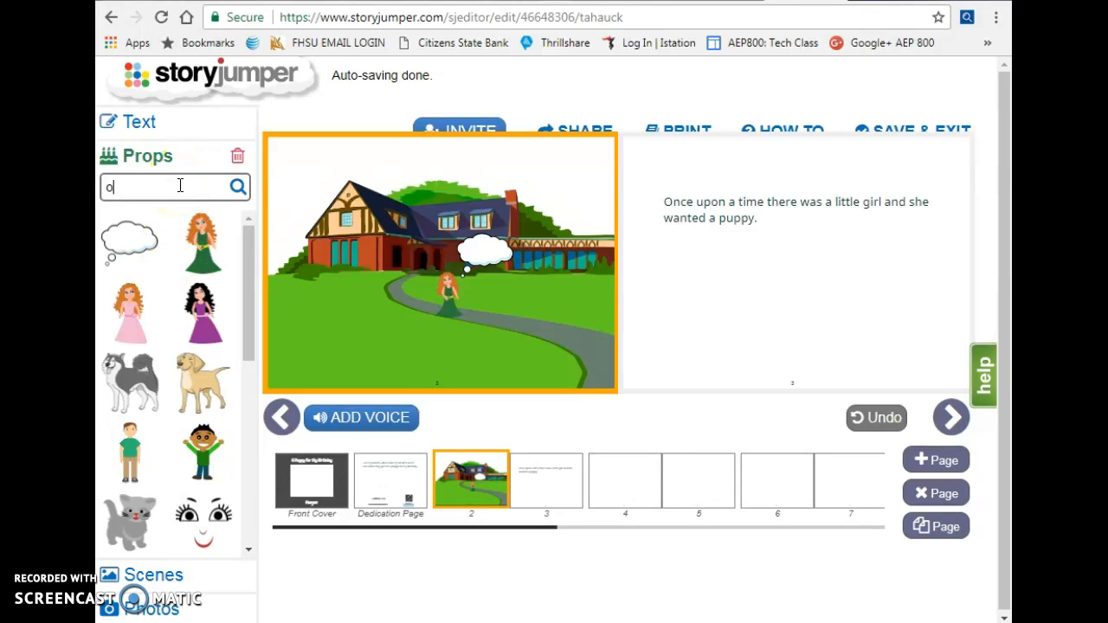
pyautogui.write('uppy')
pyautogui.press('Return')
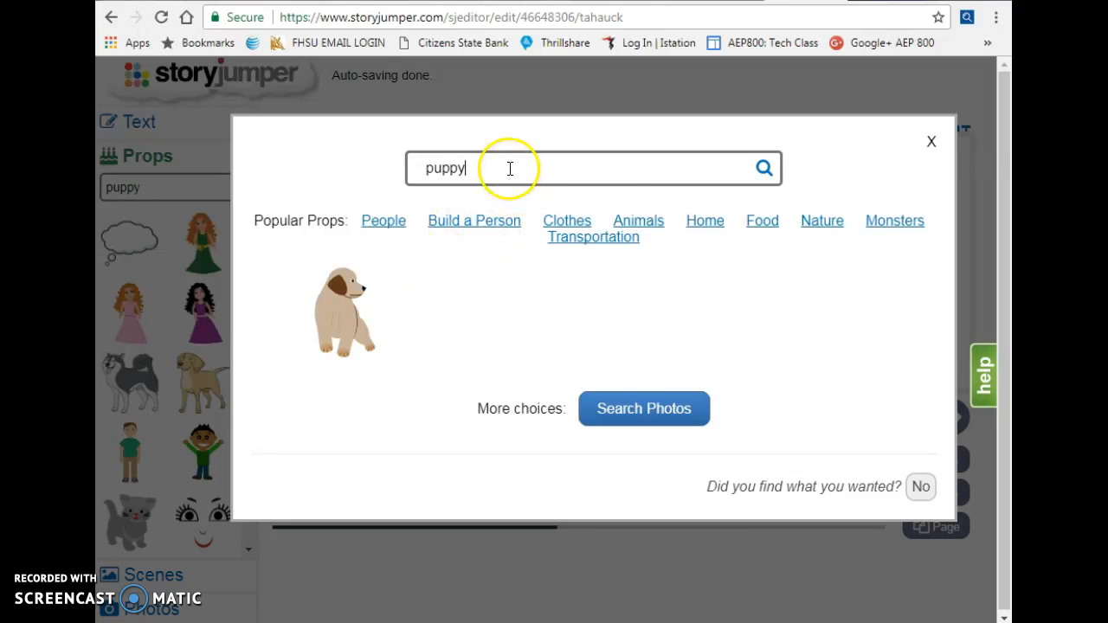
pyautogui.click(623, 222)
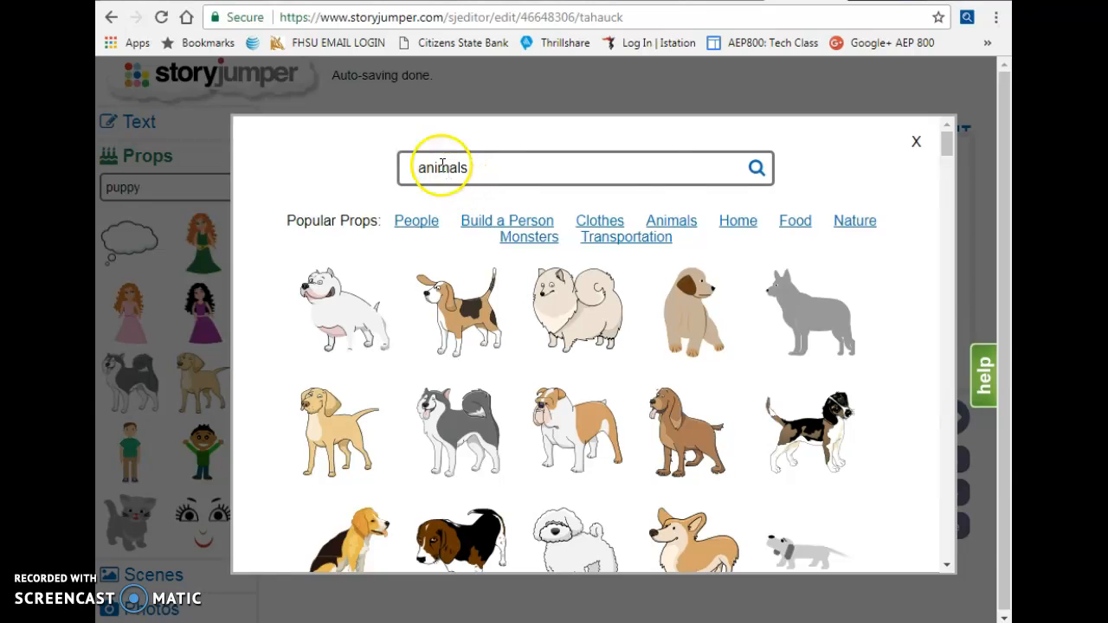
pyautogui.scroll(-3, 948, 156)
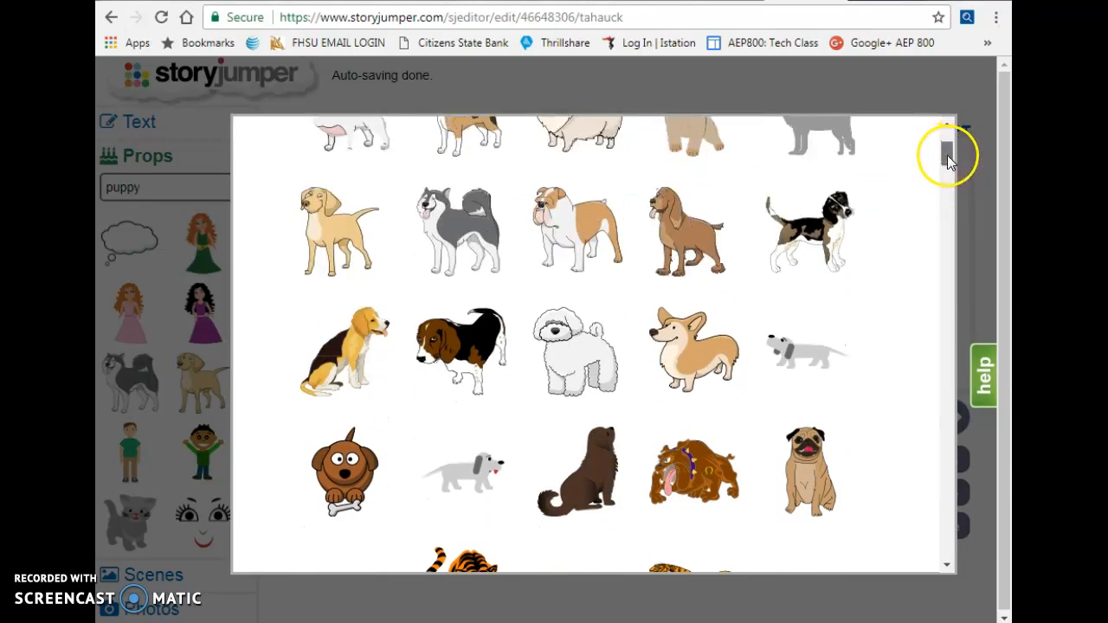
pyautogui.click(573, 341)
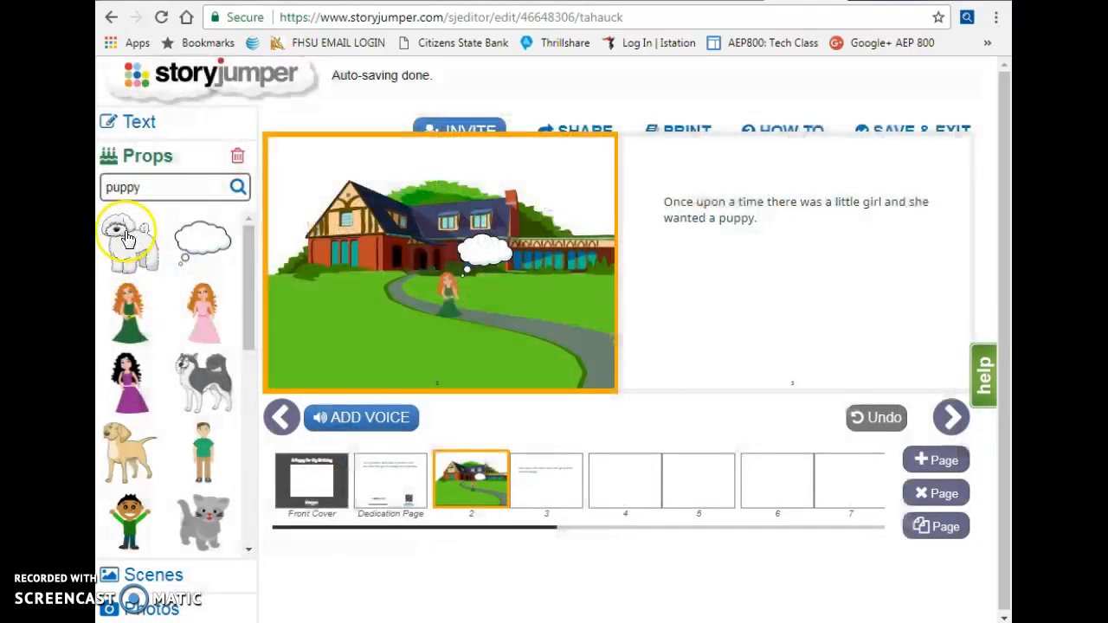
# Add the fluffy white dog to page 2, shrink it, and place it inside the thought bubble.
pyautogui.click(127, 236)
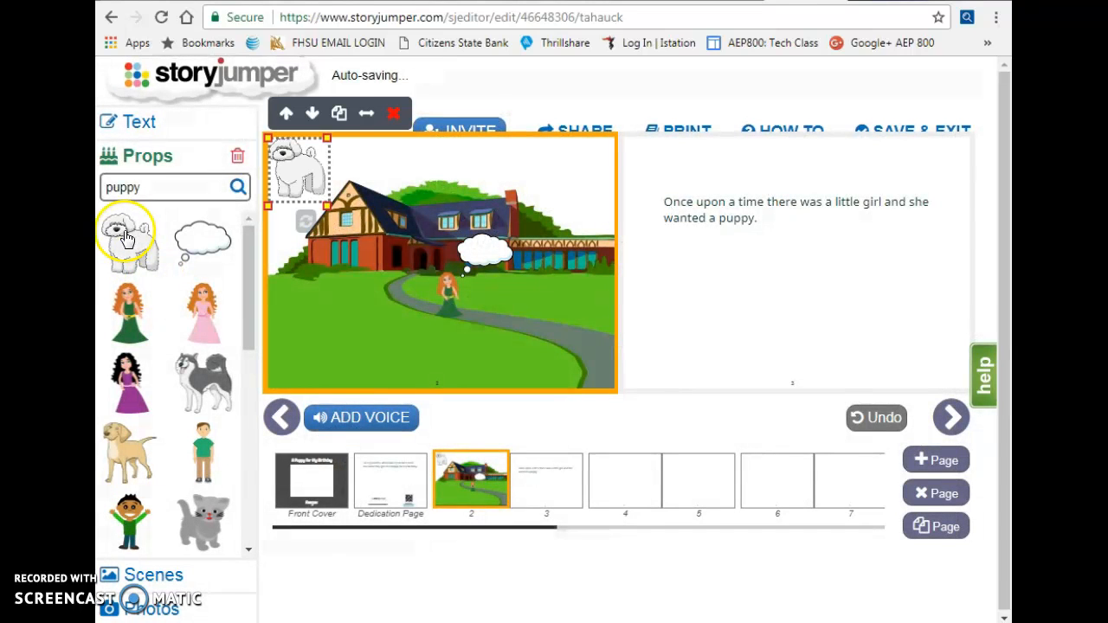
pyautogui.moveTo(328, 206); pyautogui.dragTo(485, 251)
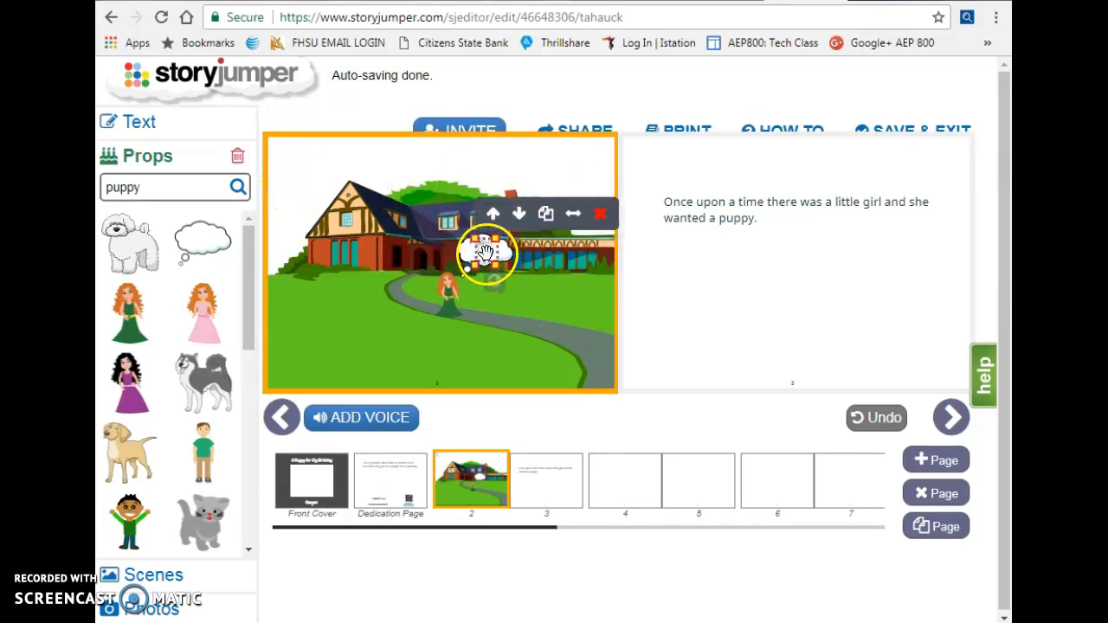
pyautogui.click(517, 313)
# Add a big text box to page 5 reading "She said it had to be fluffy, tiny, and cute.".
pyautogui.click(620, 425)
pyautogui.click(623, 478)
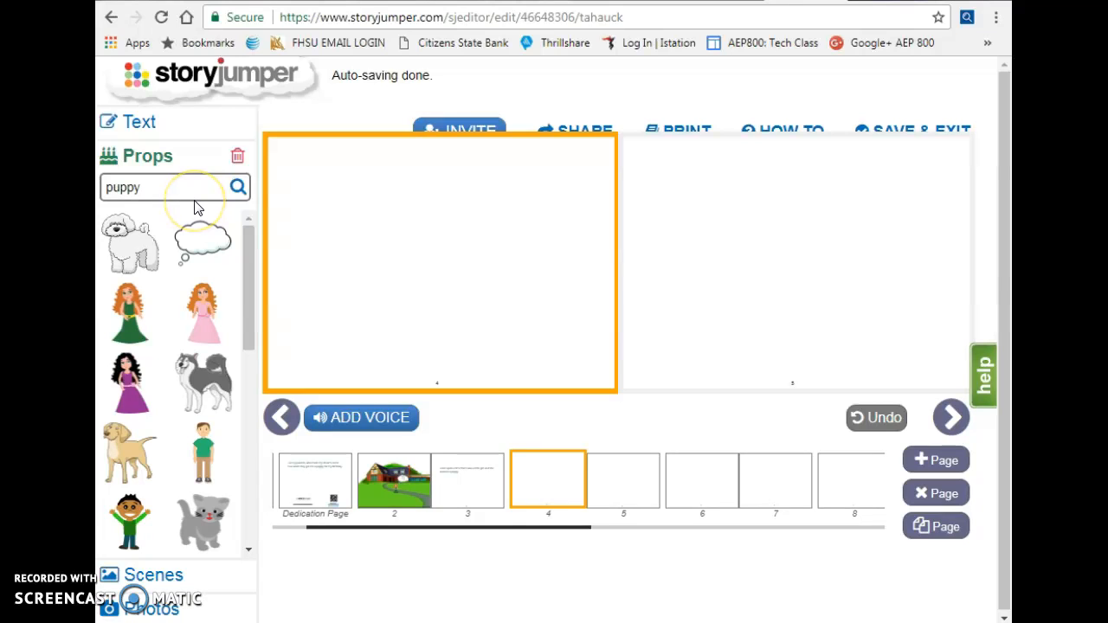
pyautogui.click(682, 234)
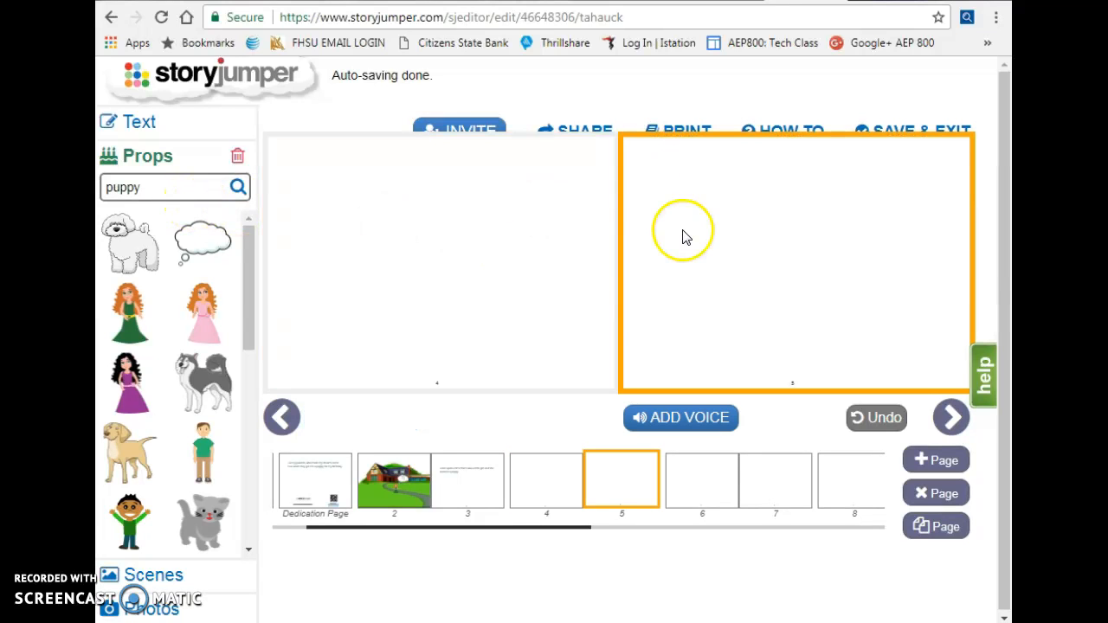
pyautogui.click(151, 139)
pyautogui.click(176, 172)
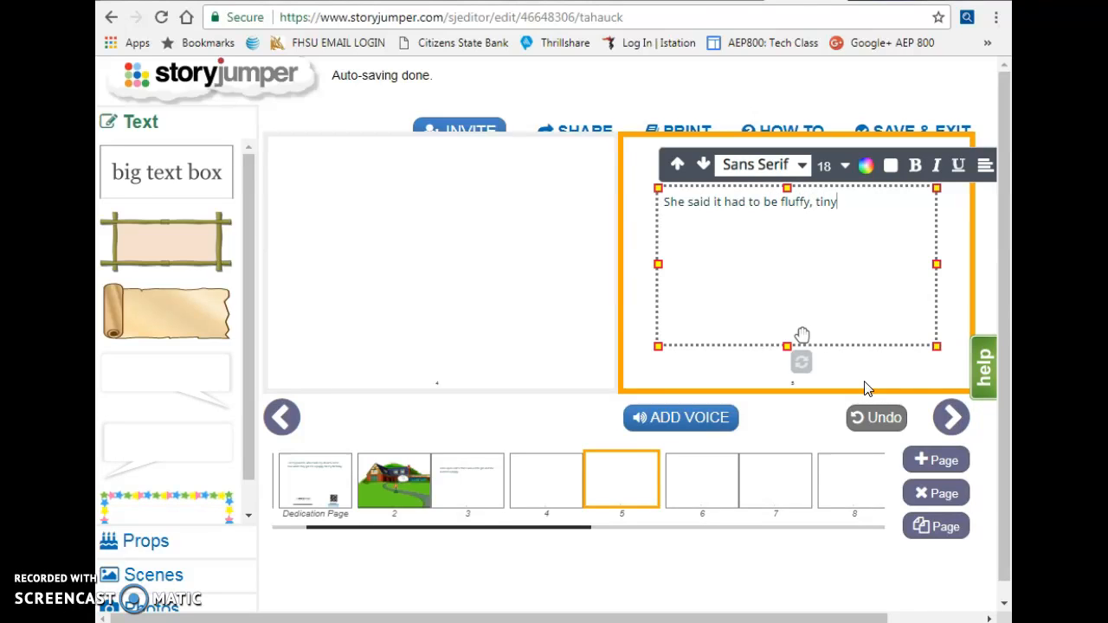
# Apply the forest clearing scene with the wooden fence and mushrooms to page 4.
pyautogui.click(487, 349)
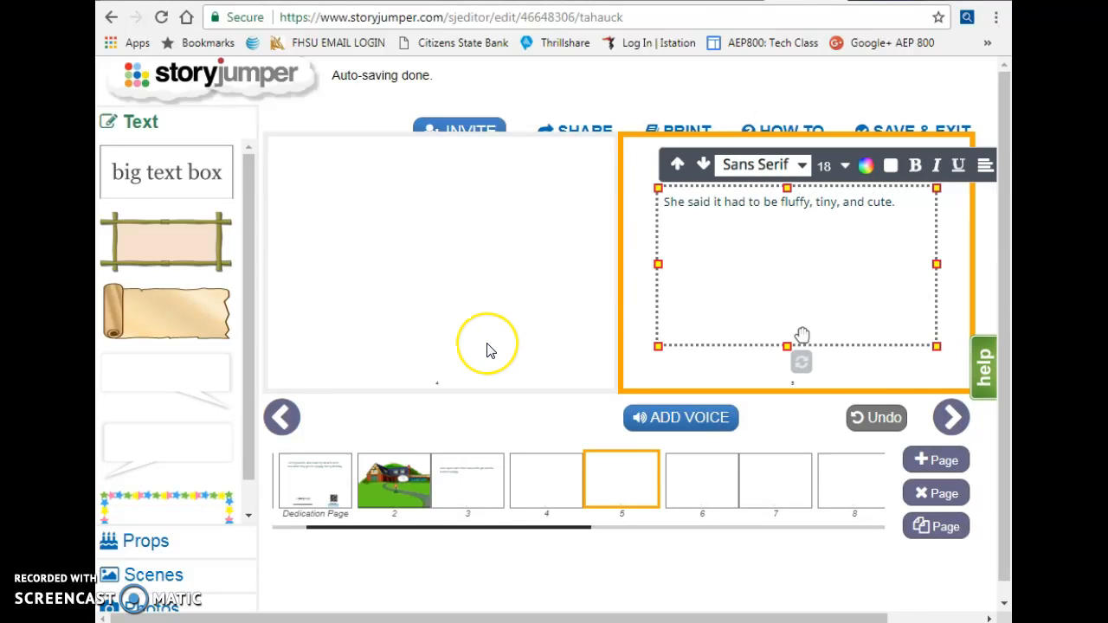
pyautogui.click(136, 128)
pyautogui.click(152, 191)
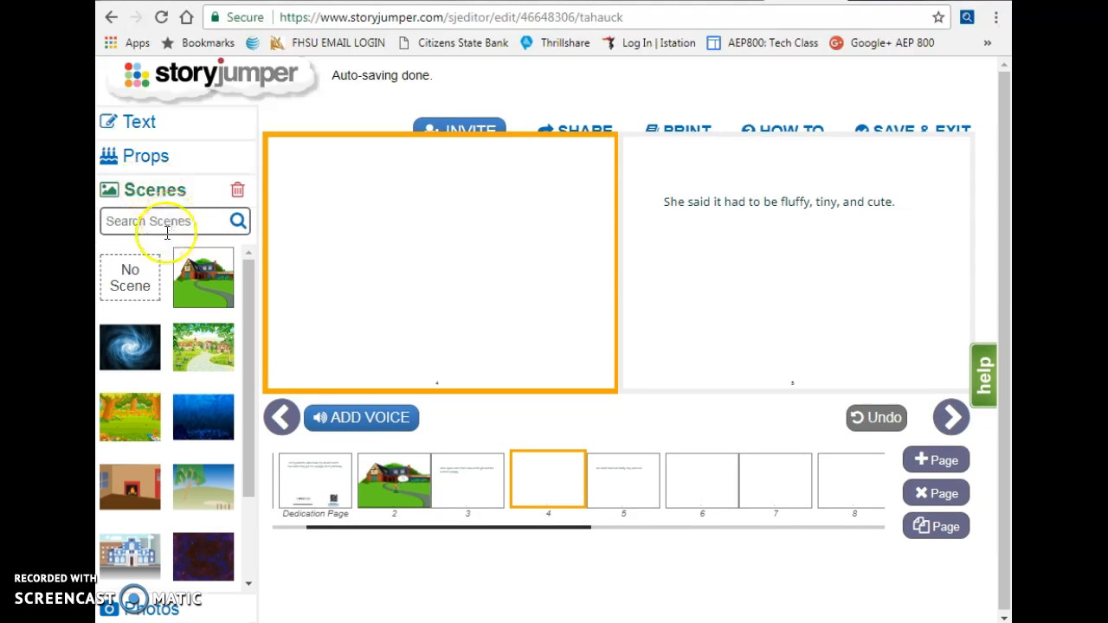
pyautogui.click(130, 418)
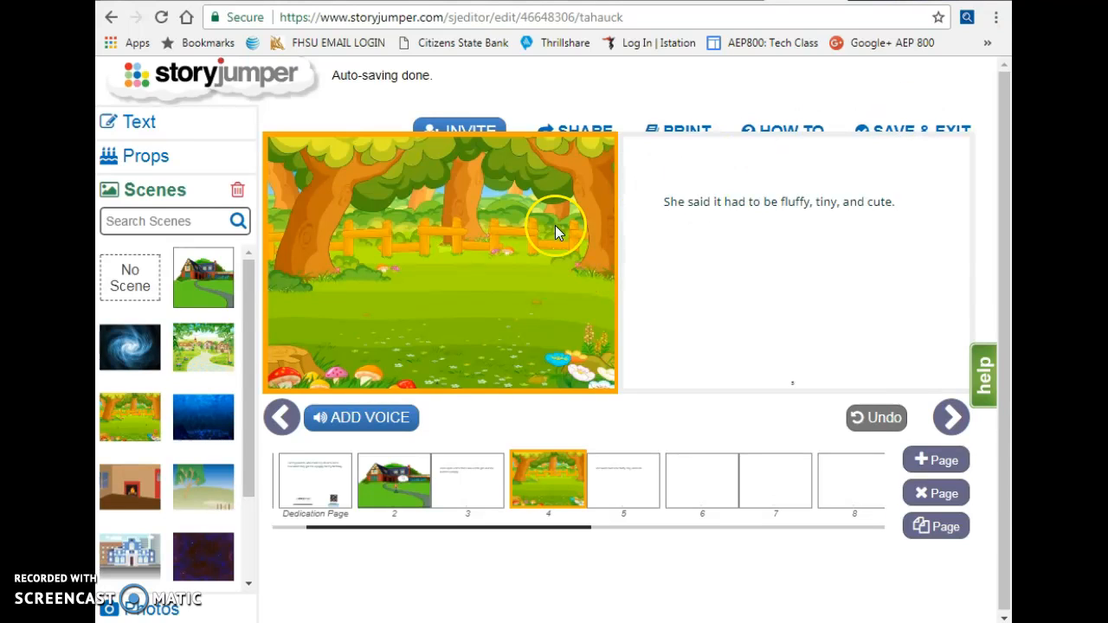
# Search the props for "puppy" and bring up the Animals props to choose dogs for page 4.
pyautogui.click(153, 161)
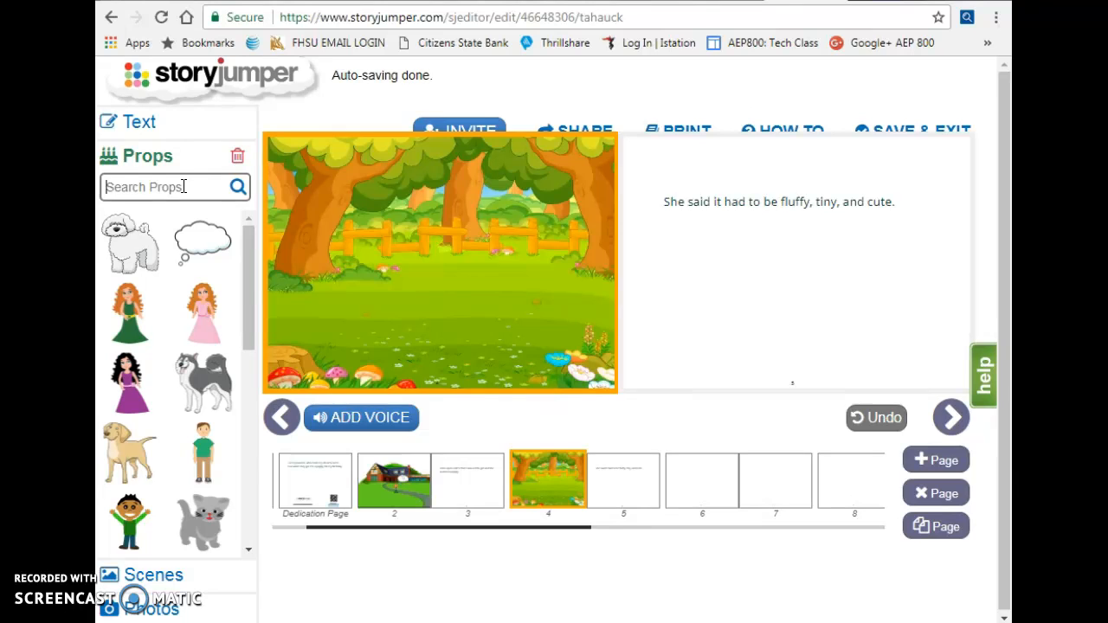
pyautogui.press('Return')
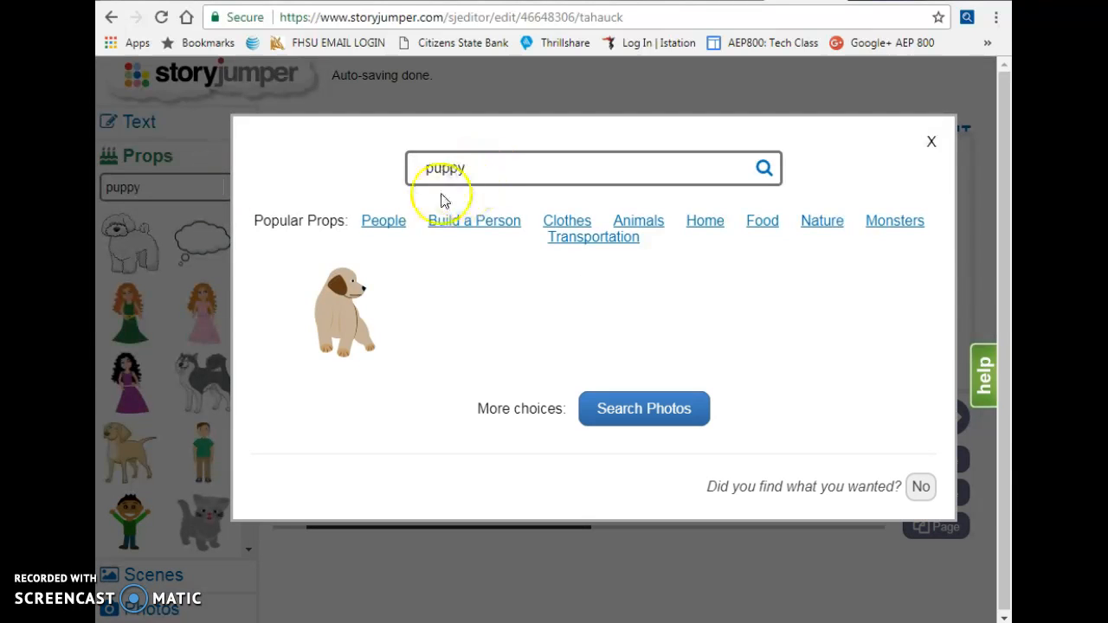
pyautogui.click(639, 223)
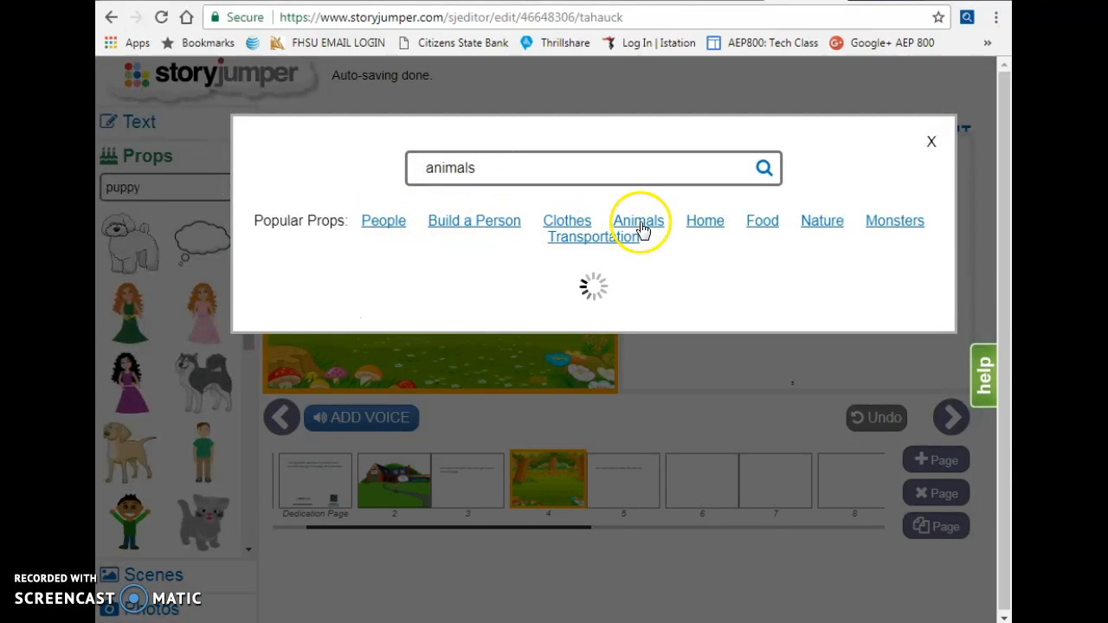
pyautogui.moveTo(949, 146)
pyautogui.mouseDown()
pyautogui.moveTo(954, 188)
pyautogui.moveTo(956, 130)
pyautogui.mouseUp()
pyautogui.moveTo(594, 165); pyautogui.dragTo(287, 173)
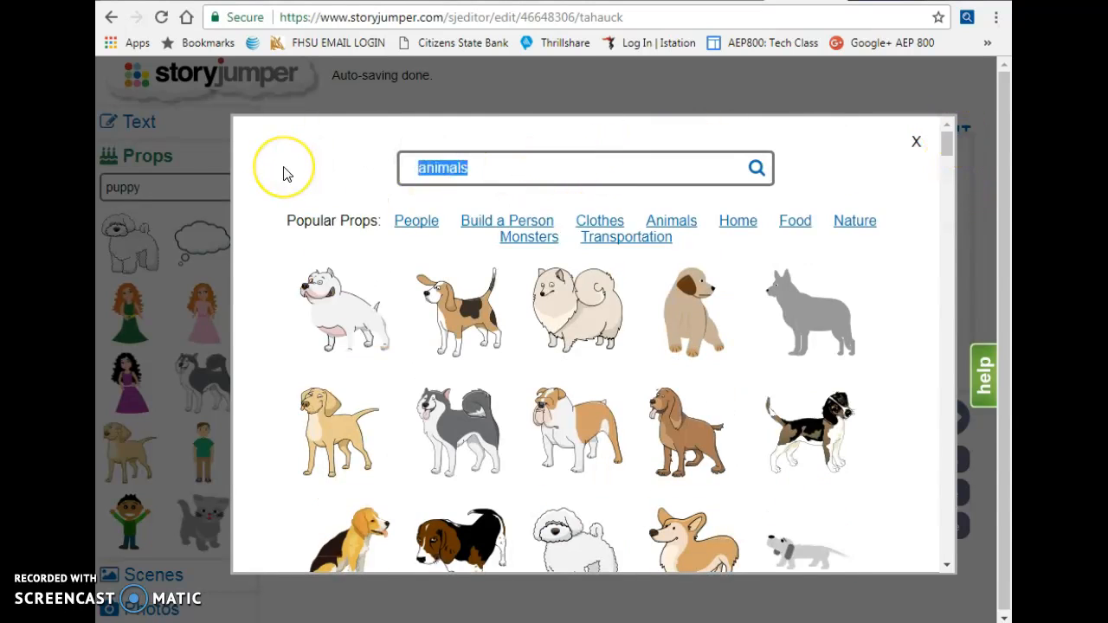
pyautogui.write('puppy')
pyautogui.press('Return')
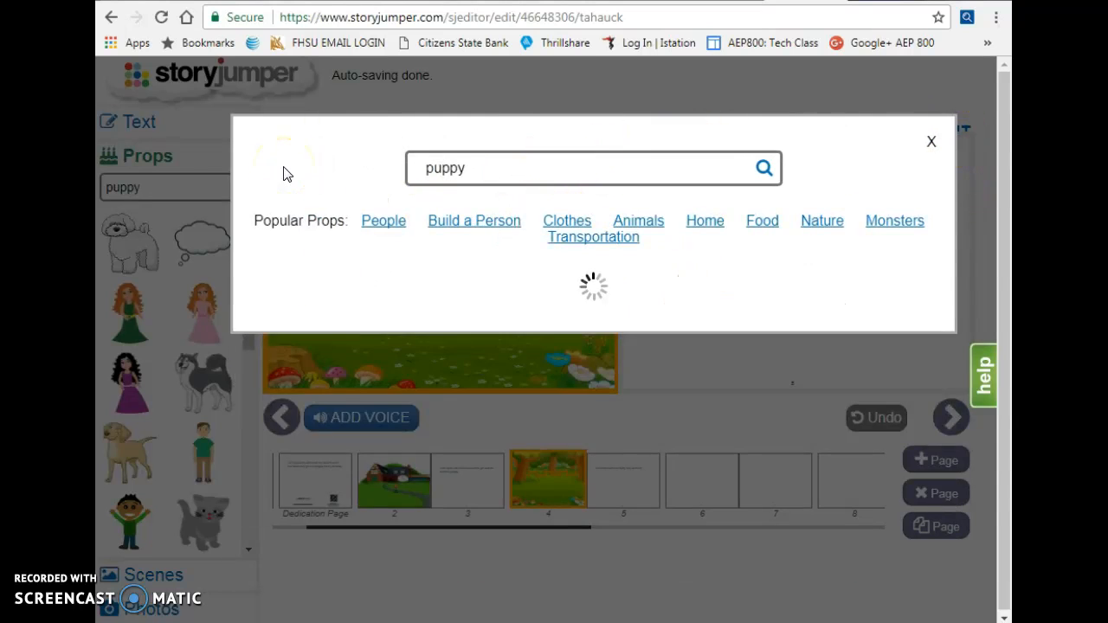
pyautogui.click(662, 223)
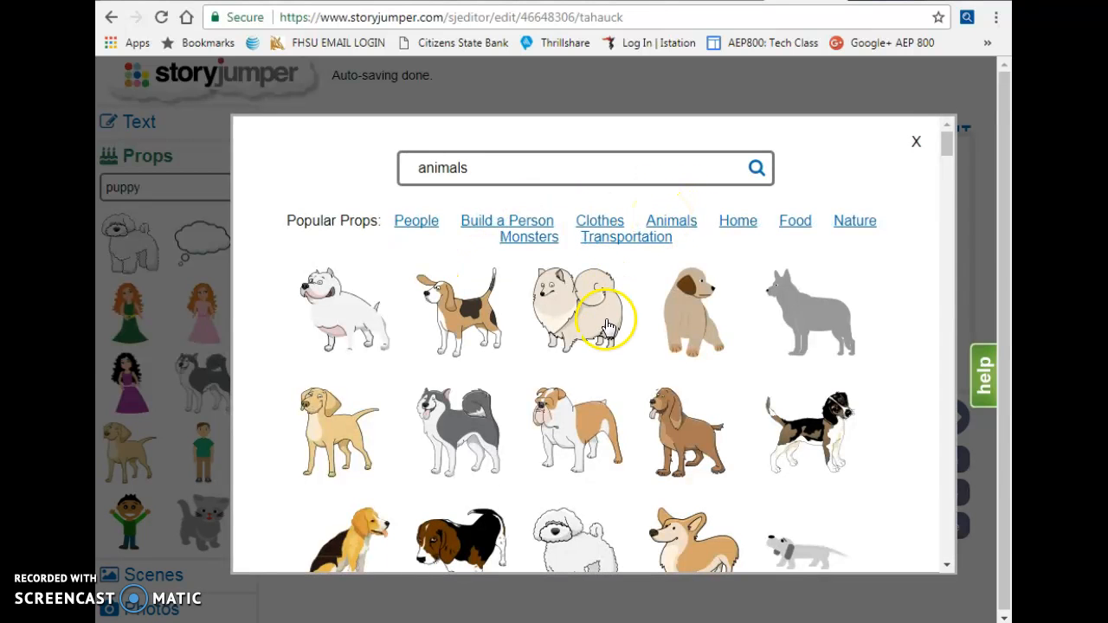
# Collect the smooth white dog, beagle, cream fluffy dog, tan puppy and curly white dog from the Animals props.
pyautogui.click(354, 327)
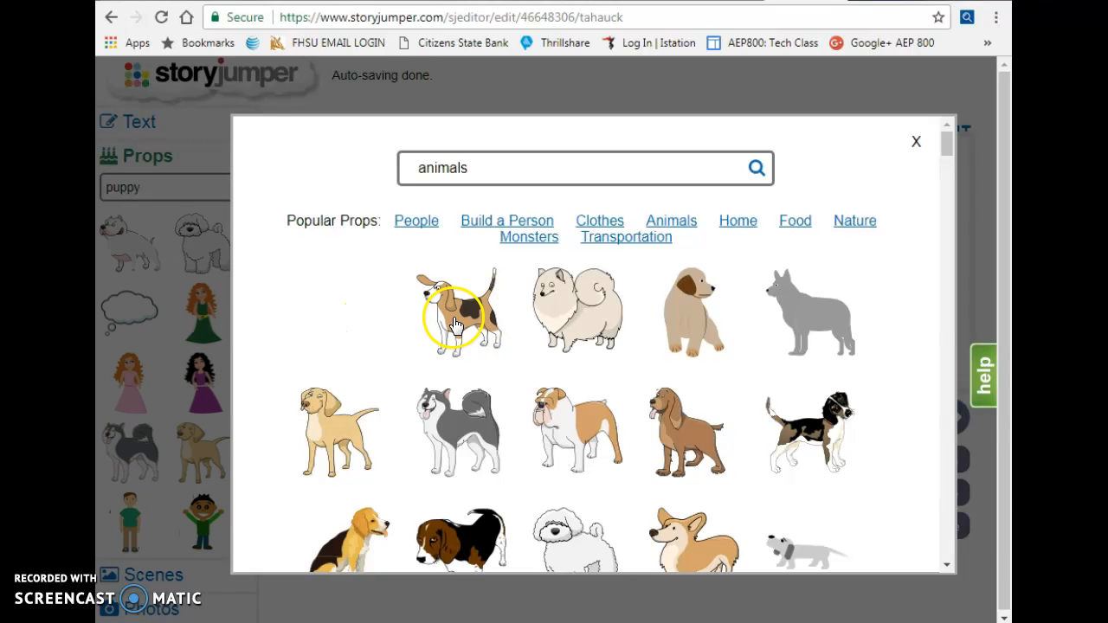
pyautogui.click(456, 323)
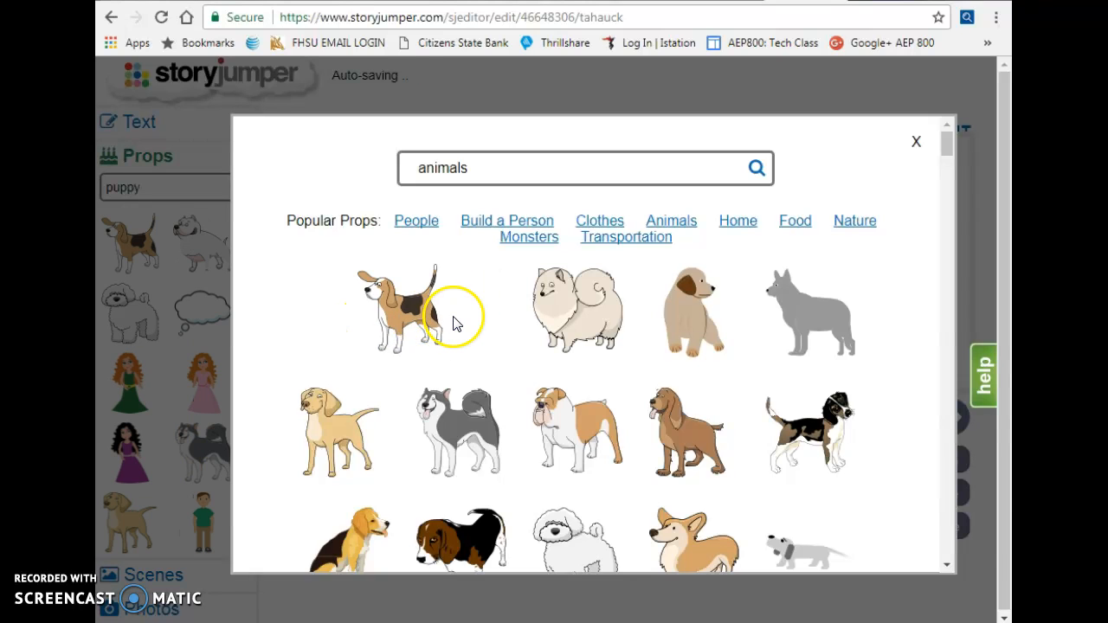
pyautogui.click(600, 307)
pyautogui.click(678, 307)
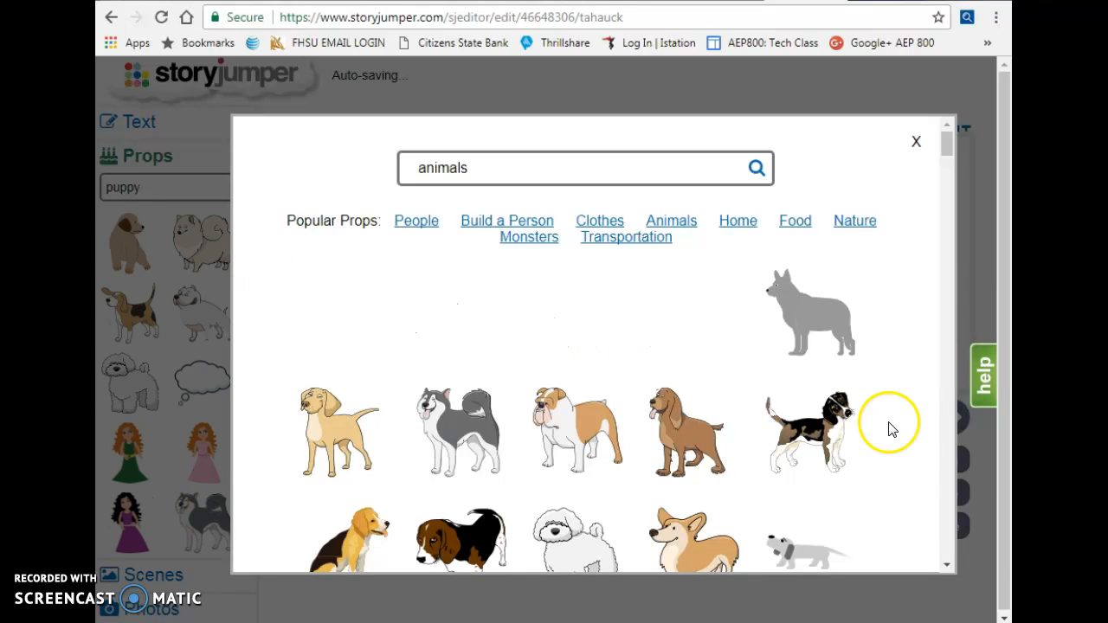
pyautogui.click(949, 565)
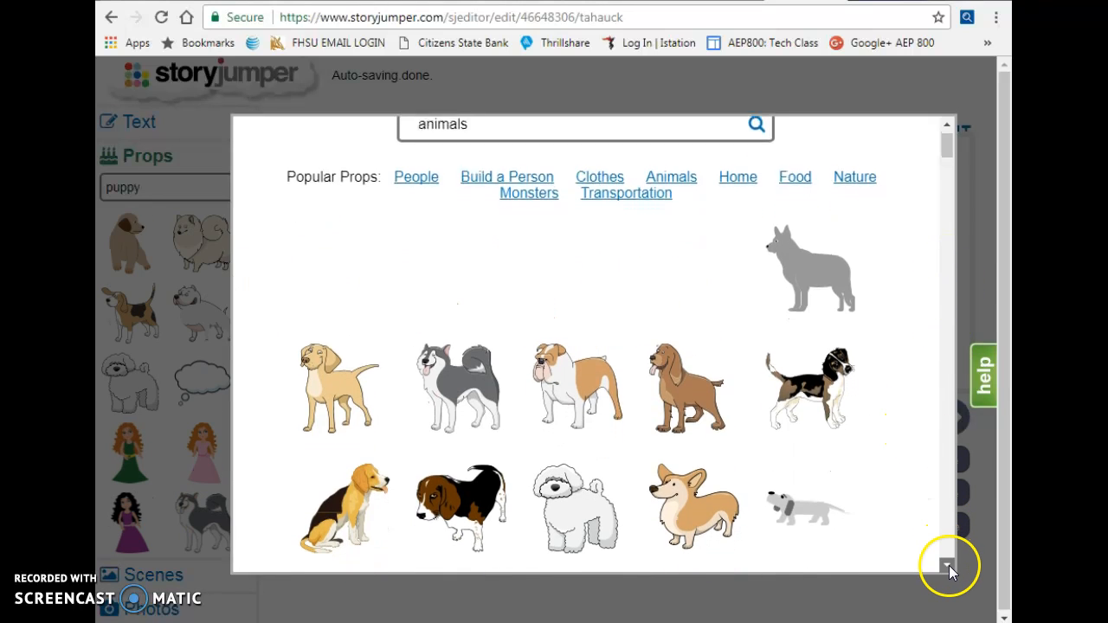
pyautogui.click(949, 565)
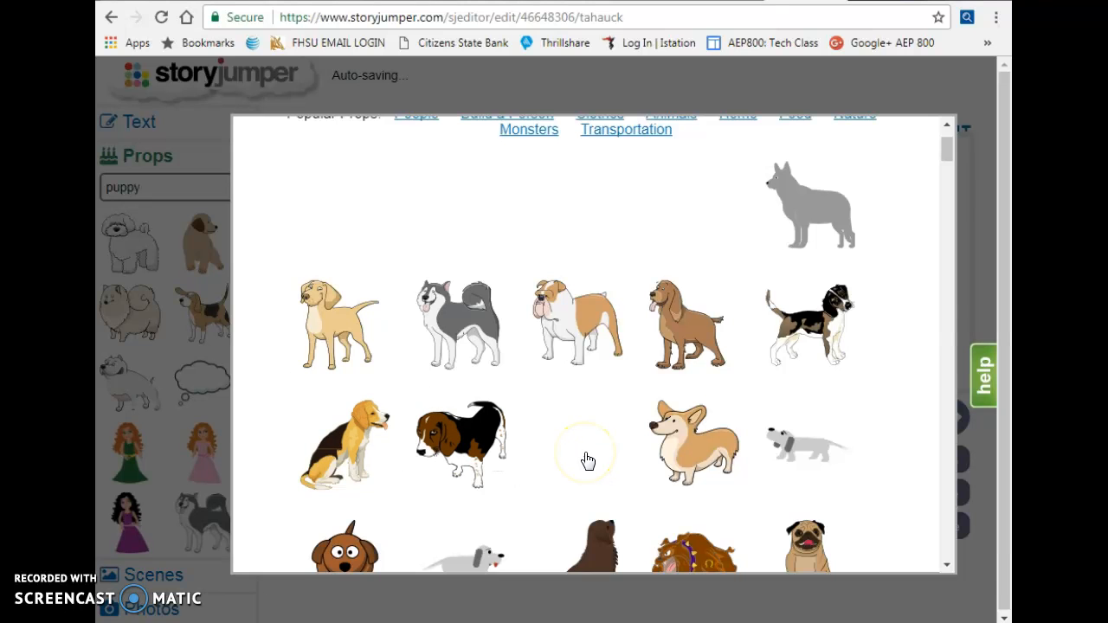
pyautogui.click(174, 371)
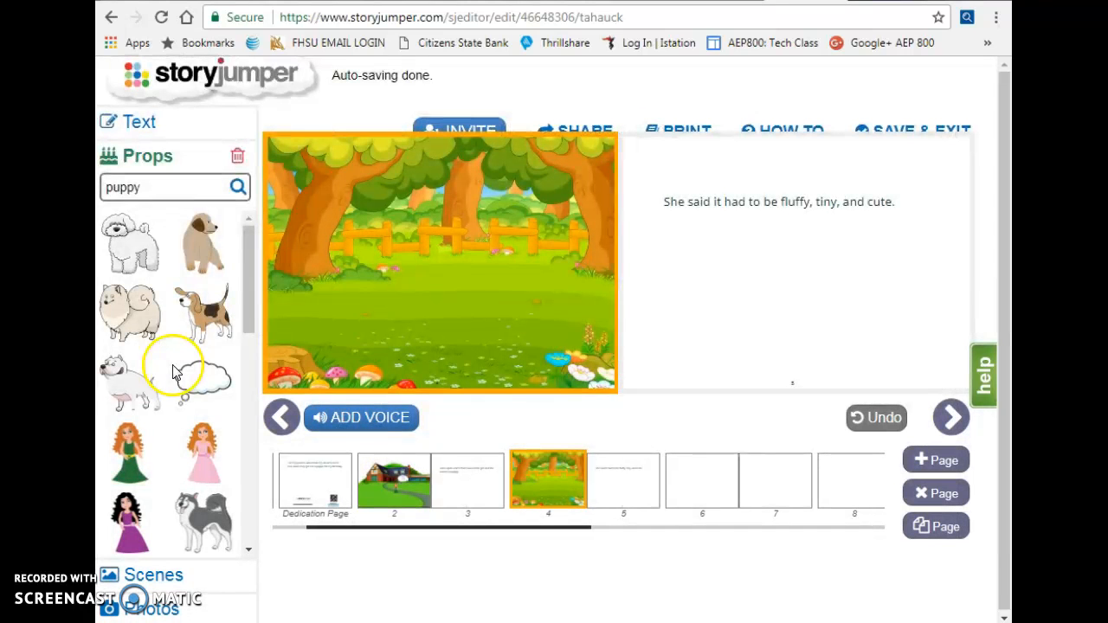
# Add the tan puppy, curly white dog, cream fluffy dog, beagle and smooth white dog to page 4.
pyautogui.click(198, 248)
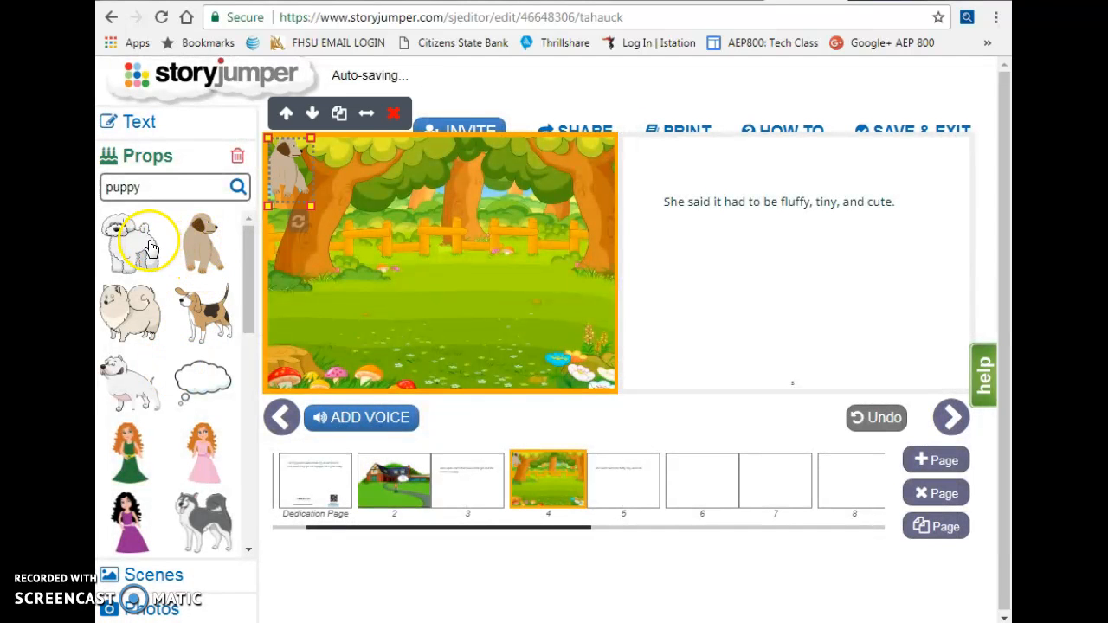
pyautogui.click(138, 242)
pyautogui.click(130, 309)
pyautogui.click(208, 319)
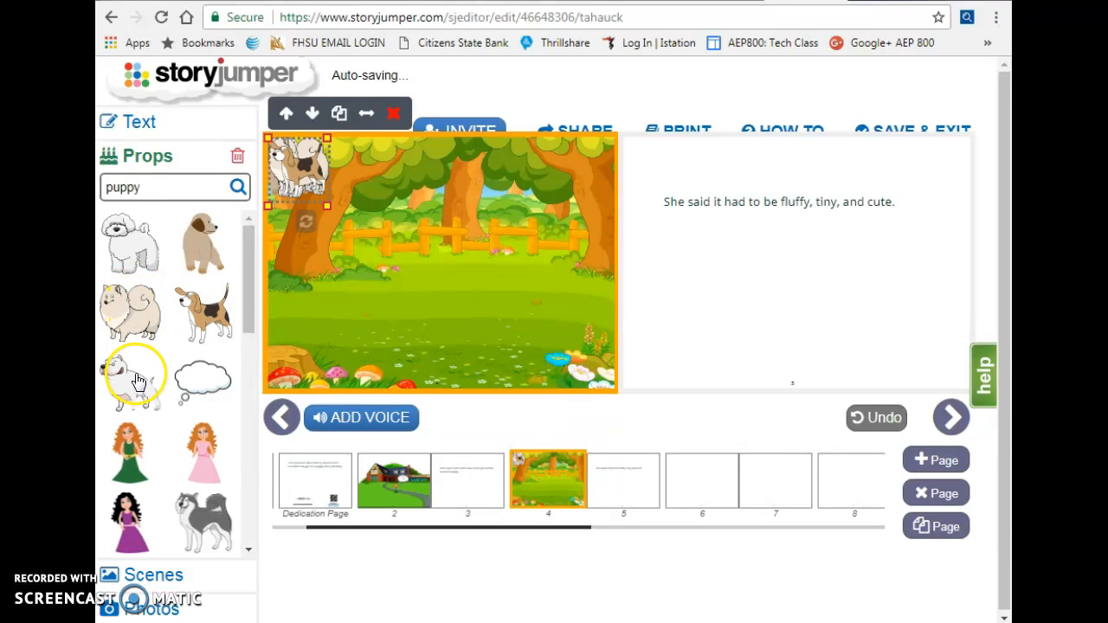
pyautogui.click(130, 377)
# Enlarge the smooth white dog at the scene's right side, and enlarge the beagle in the centre foreground, flipped horizontally.
pyautogui.moveTo(322, 191); pyautogui.dragTo(603, 319)
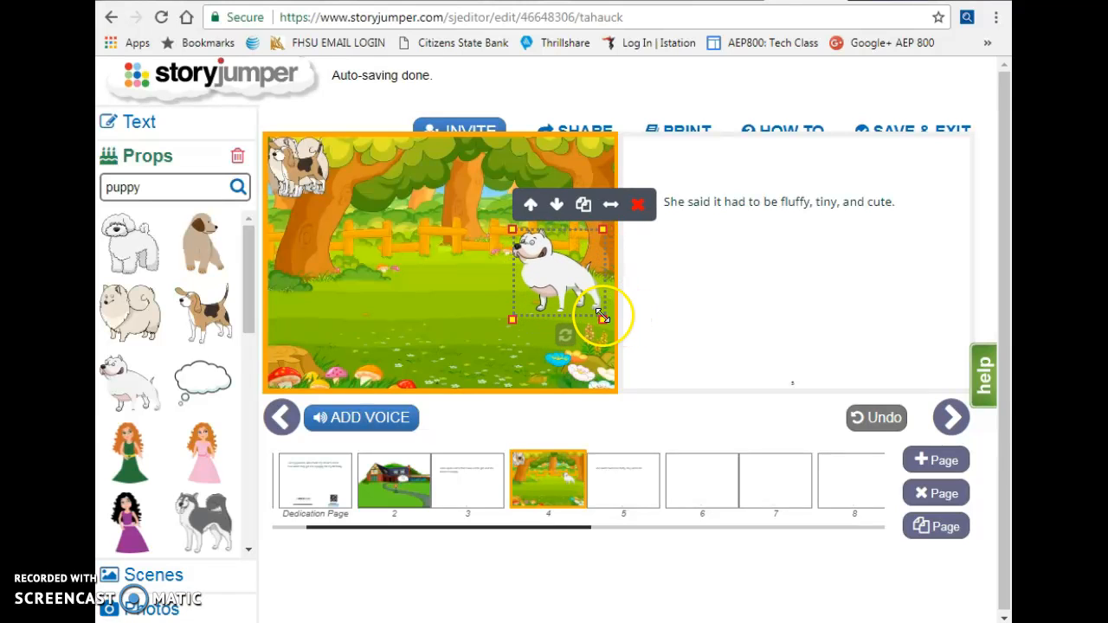
pyautogui.moveTo(299, 169); pyautogui.dragTo(457, 302)
pyautogui.moveTo(493, 336); pyautogui.dragTo(518, 362)
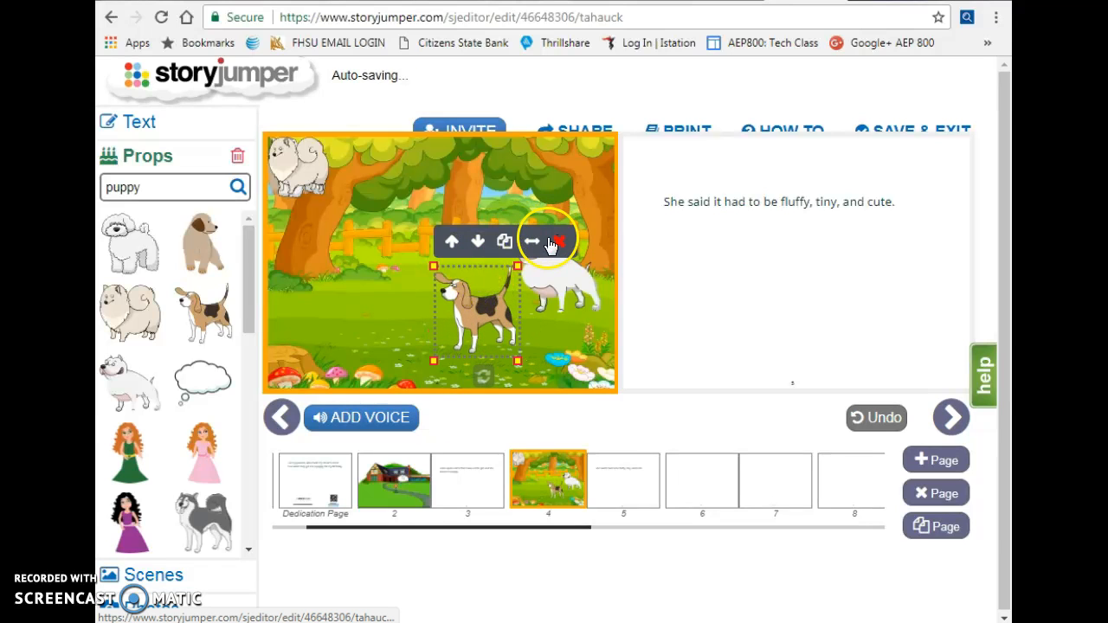
pyautogui.click(531, 242)
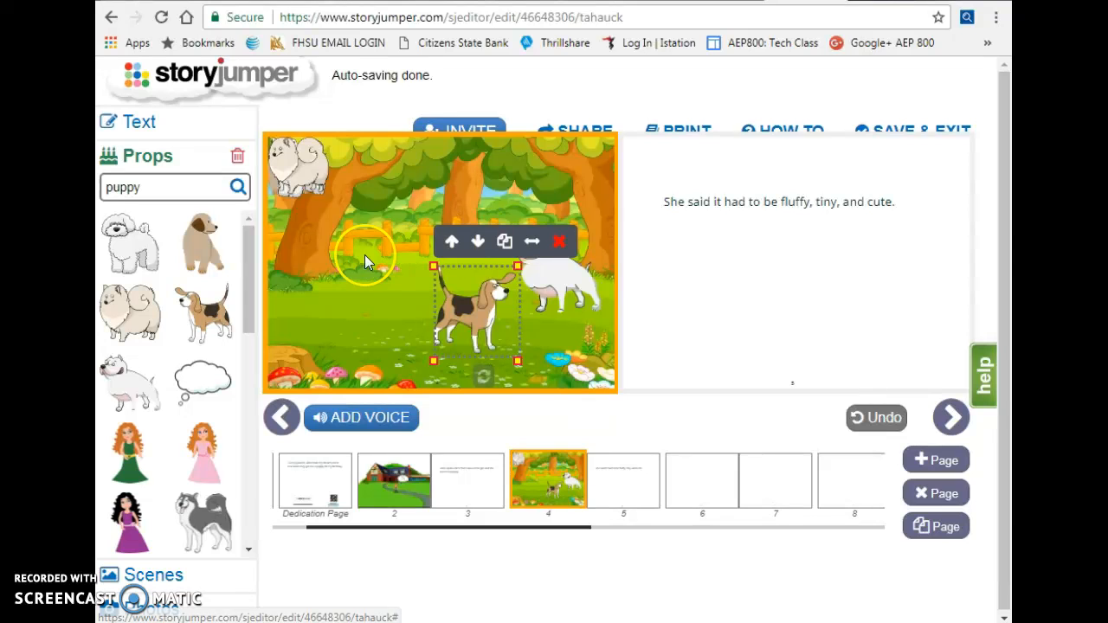
# Move the cream fluffy dog in front of the fence, left of centre on page 4, and enlarge it.
pyautogui.click(307, 165)
pyautogui.moveTo(307, 166); pyautogui.dragTo(402, 244)
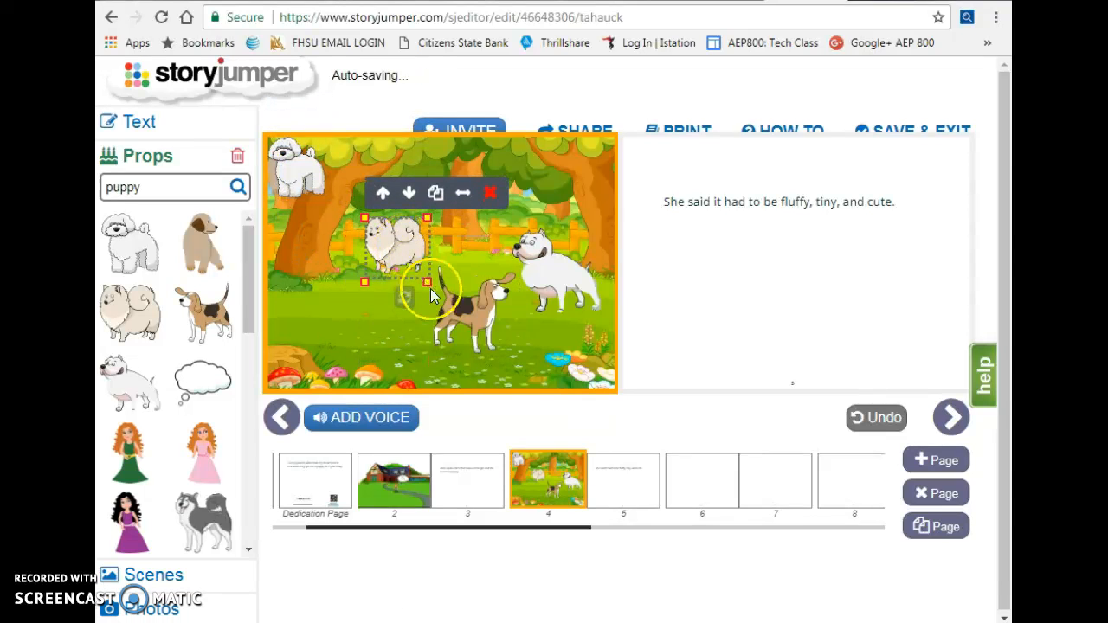
pyautogui.moveTo(426, 283); pyautogui.dragTo(447, 301)
# Shrink the curly white dog beside the beagle, and place the tan puppy, enlarged, below the left tree.
pyautogui.click(295, 177)
pyautogui.moveTo(295, 177); pyautogui.dragTo(398, 339)
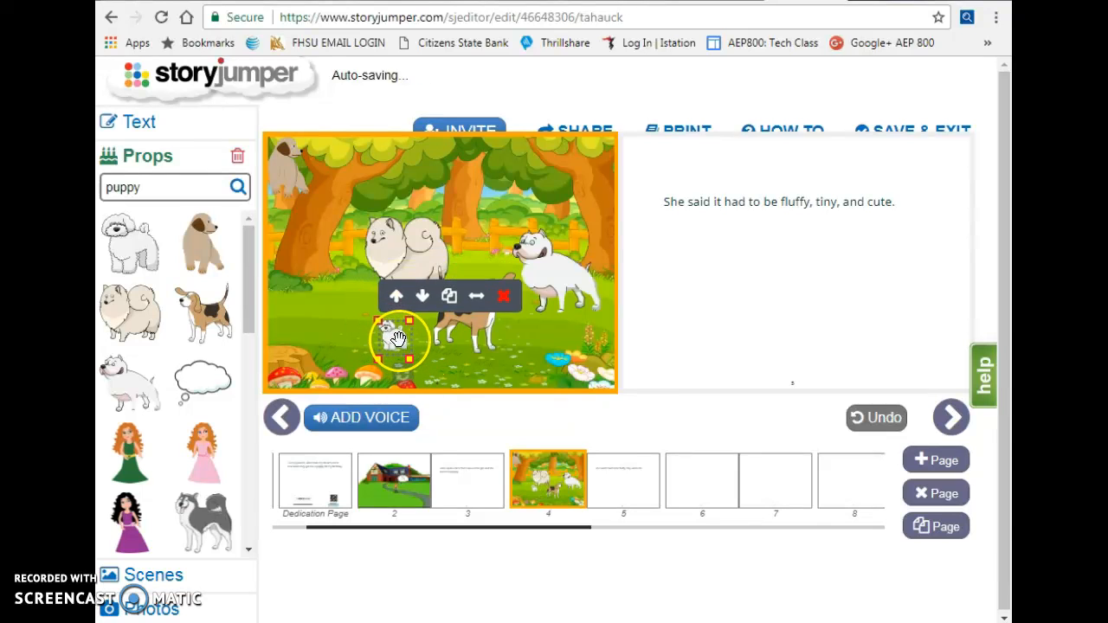
pyautogui.moveTo(289, 178); pyautogui.dragTo(306, 304)
pyautogui.click(529, 339)
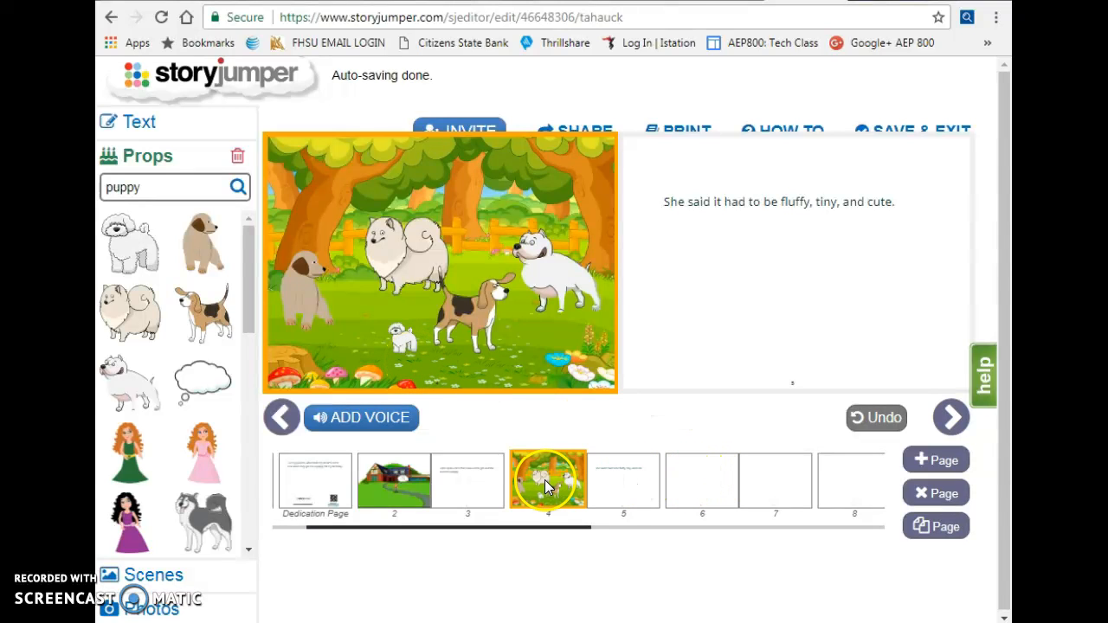
# Open the front cover to check its picture.
pyautogui.moveTo(545, 530); pyautogui.dragTo(462, 538)
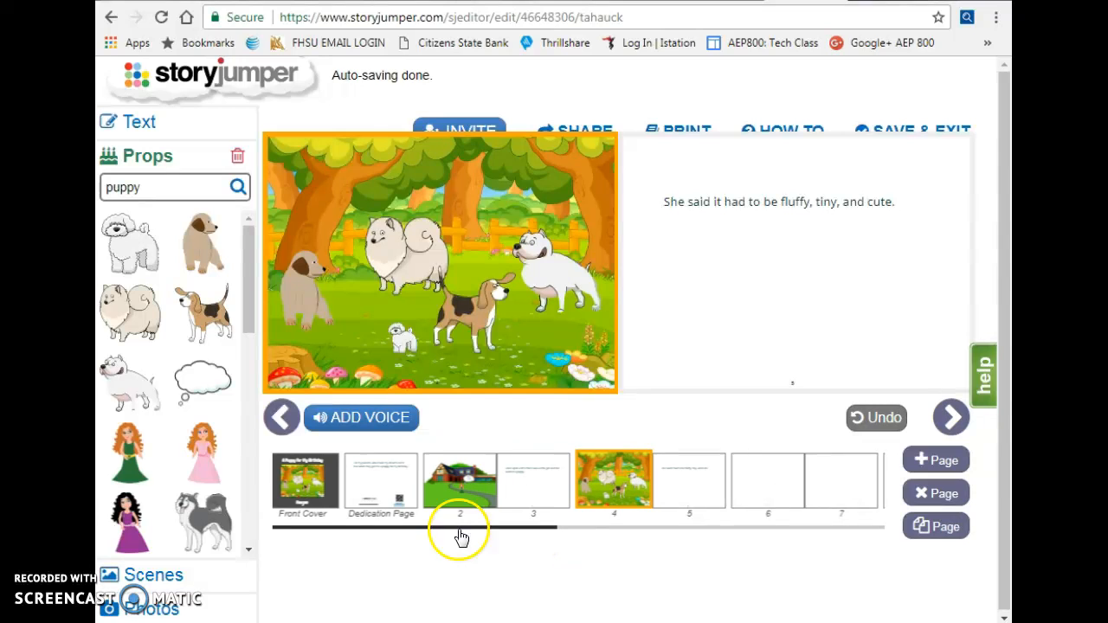
pyautogui.click(320, 481)
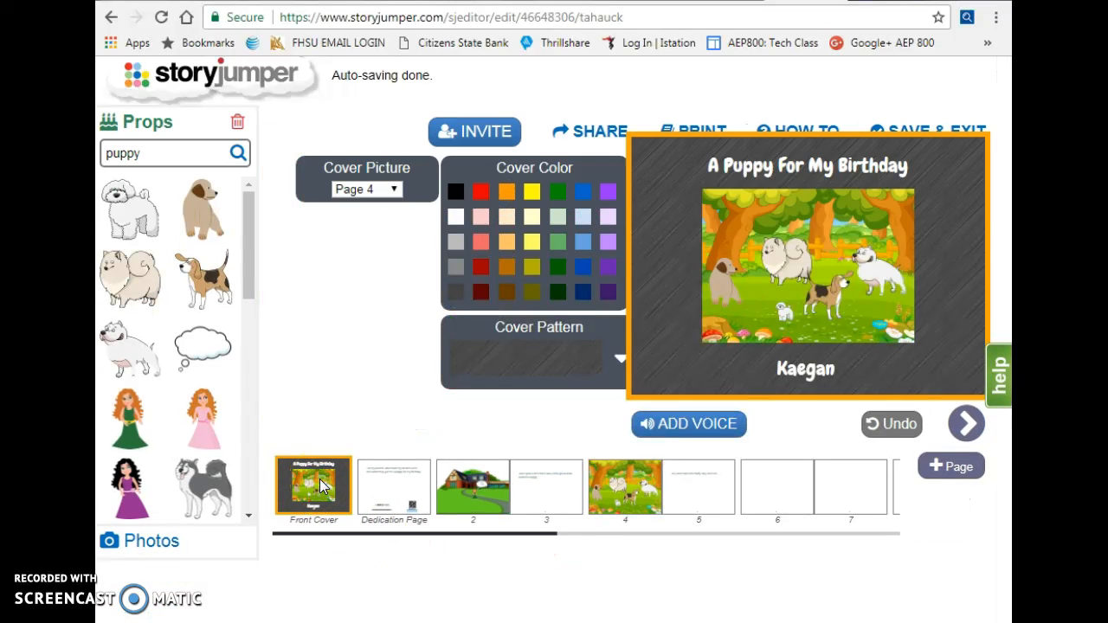
# Check the blank pages 6 and 7 and the back cover, then save the book and exit the editor.
pyautogui.click(772, 490)
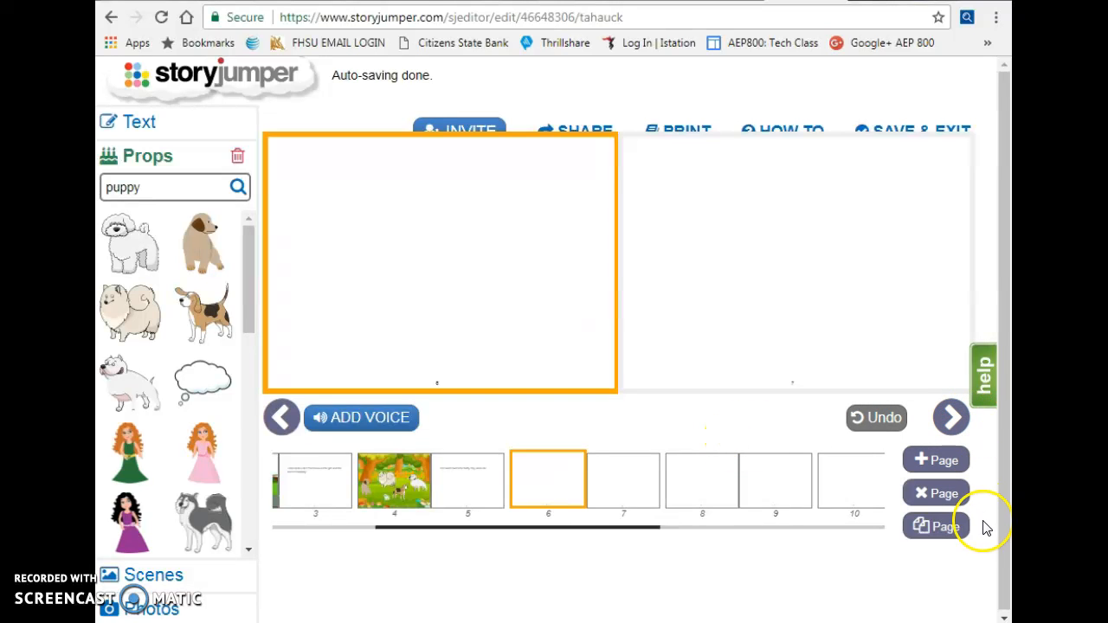
pyautogui.moveTo(639, 529); pyautogui.dragTo(890, 531)
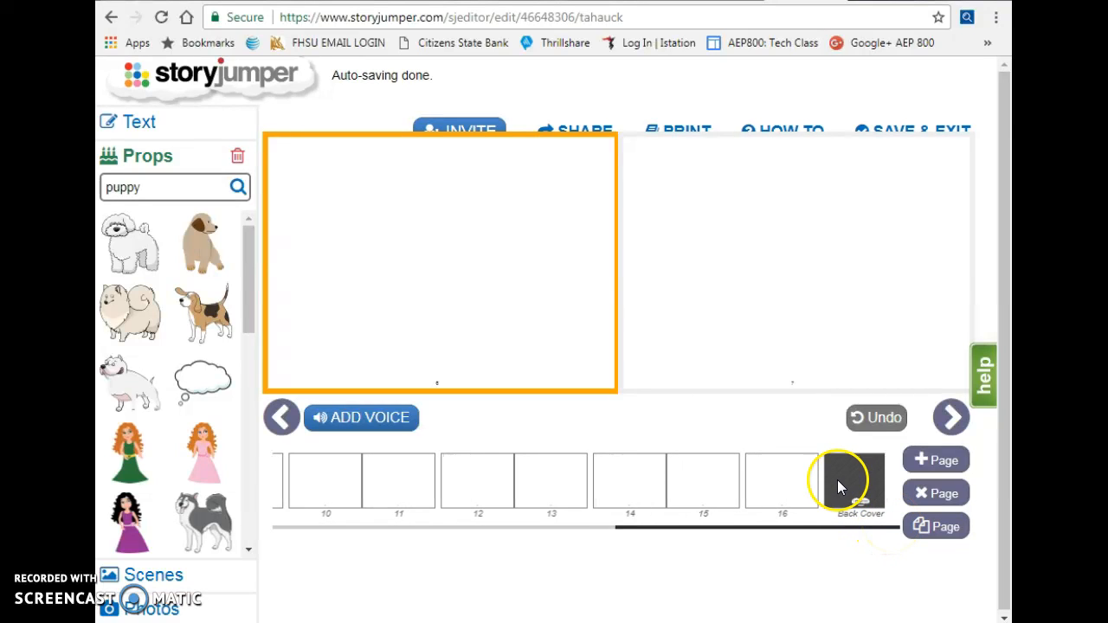
pyautogui.click(857, 490)
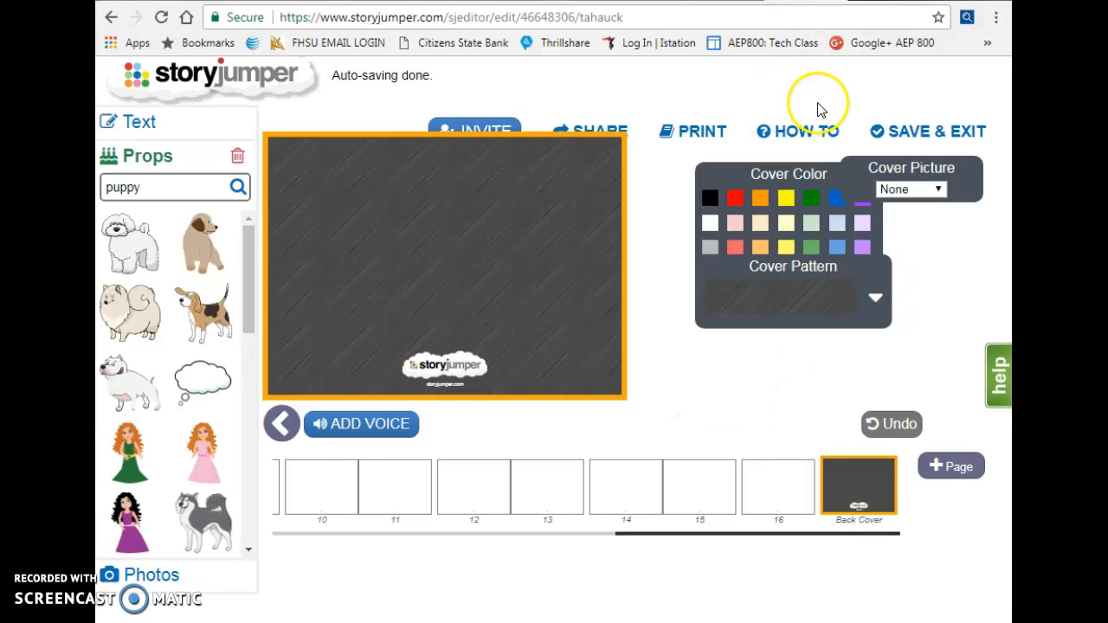
pyautogui.click(899, 126)
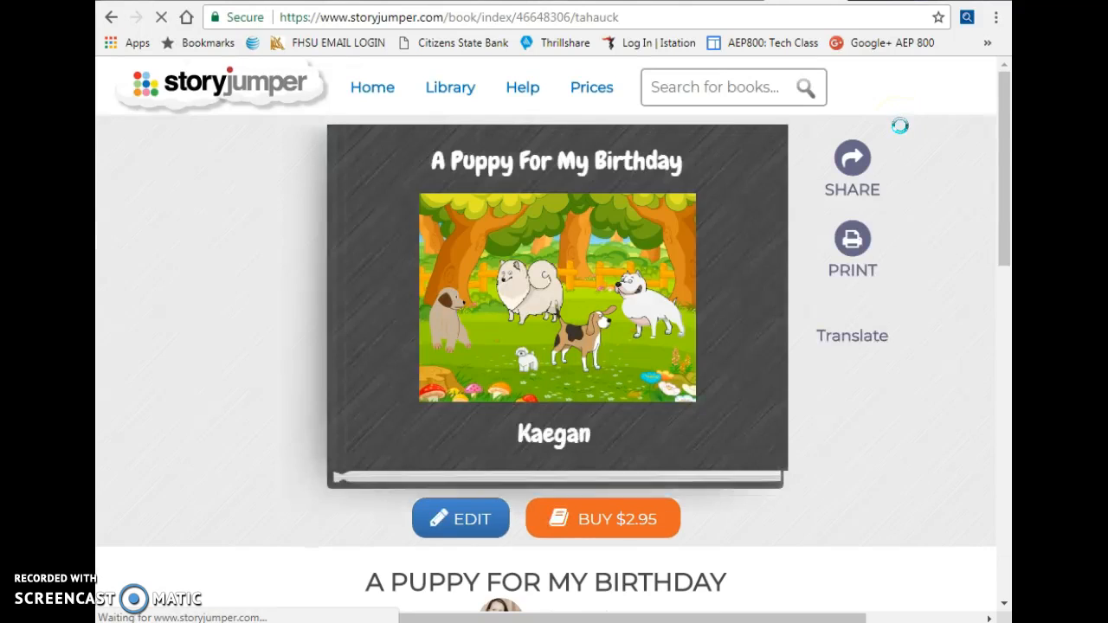
# Page through the saved book from the cover to pages 6 and 7, and return to the personal books list.
pyautogui.click(719, 304)
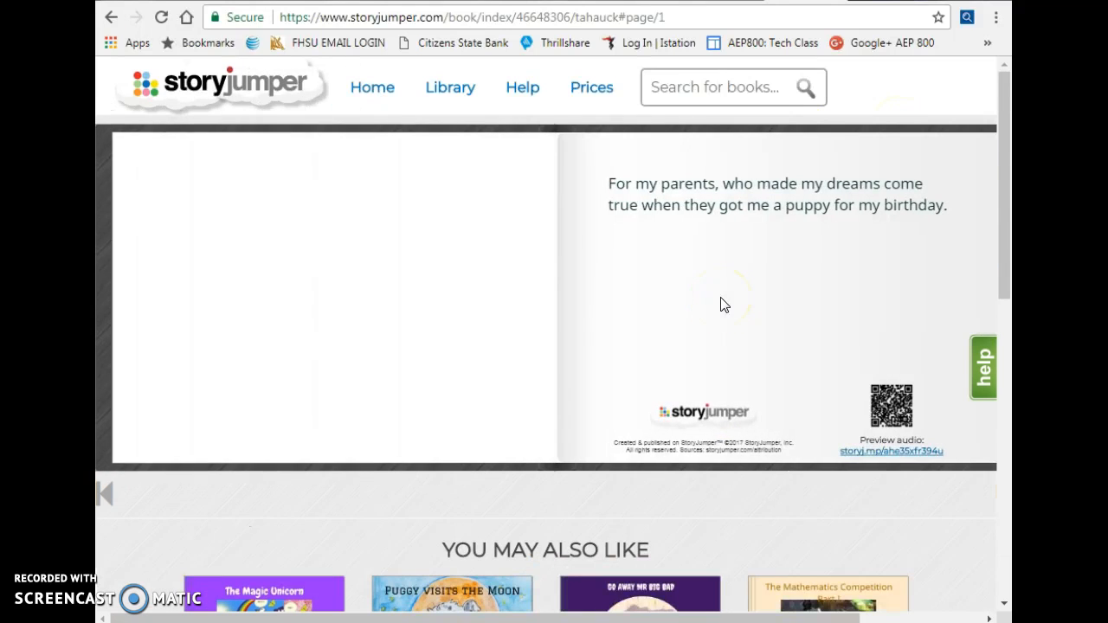
pyautogui.click(722, 304)
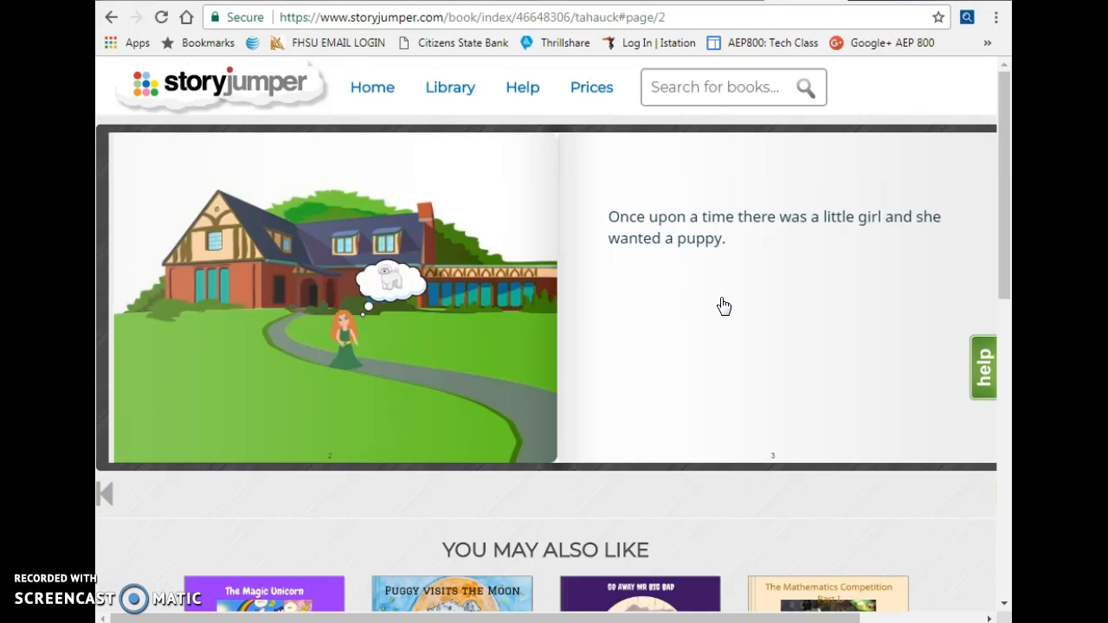
pyautogui.click(724, 307)
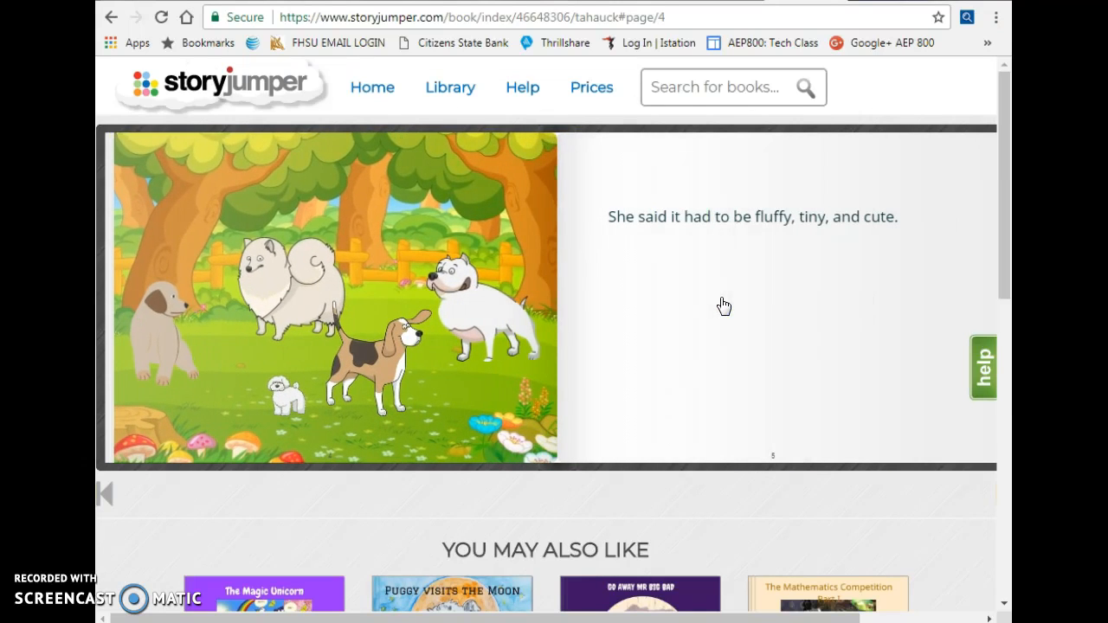
pyautogui.click(724, 306)
pyautogui.click(724, 307)
pyautogui.click(950, 462)
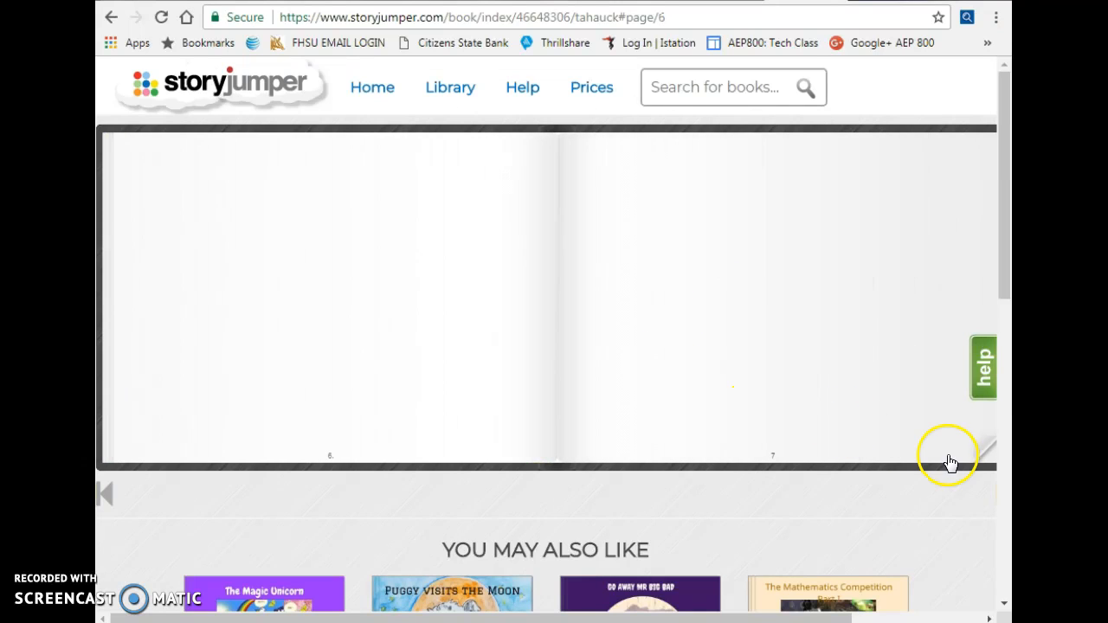
pyautogui.click(379, 96)
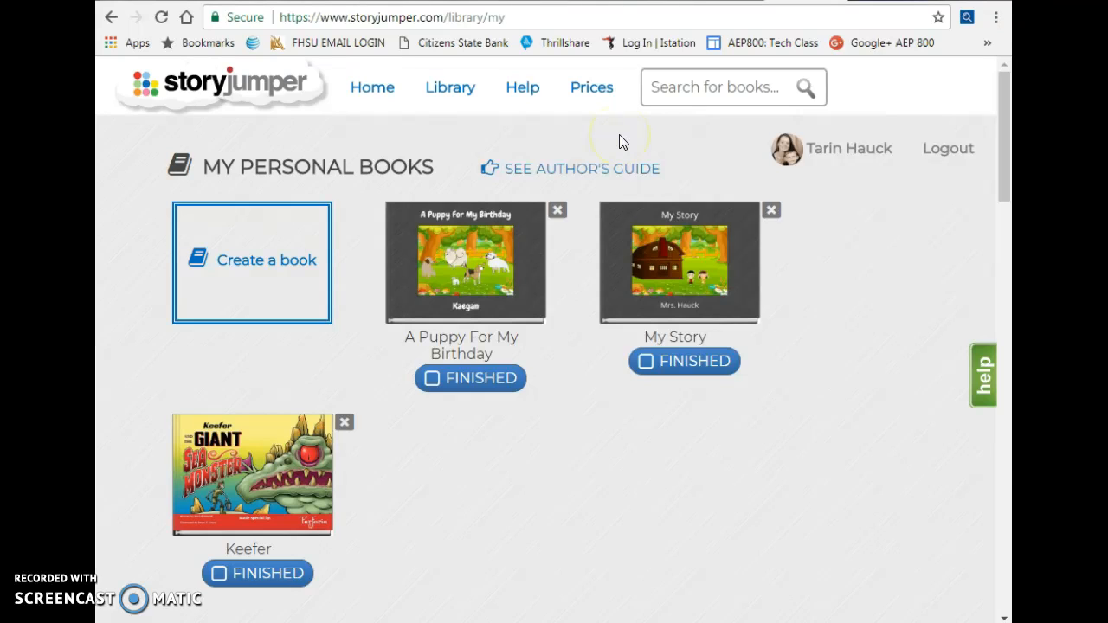
# Review StoryJumper's prices and publishing options, from the hardcover book down to the gift card.
pyautogui.click(594, 89)
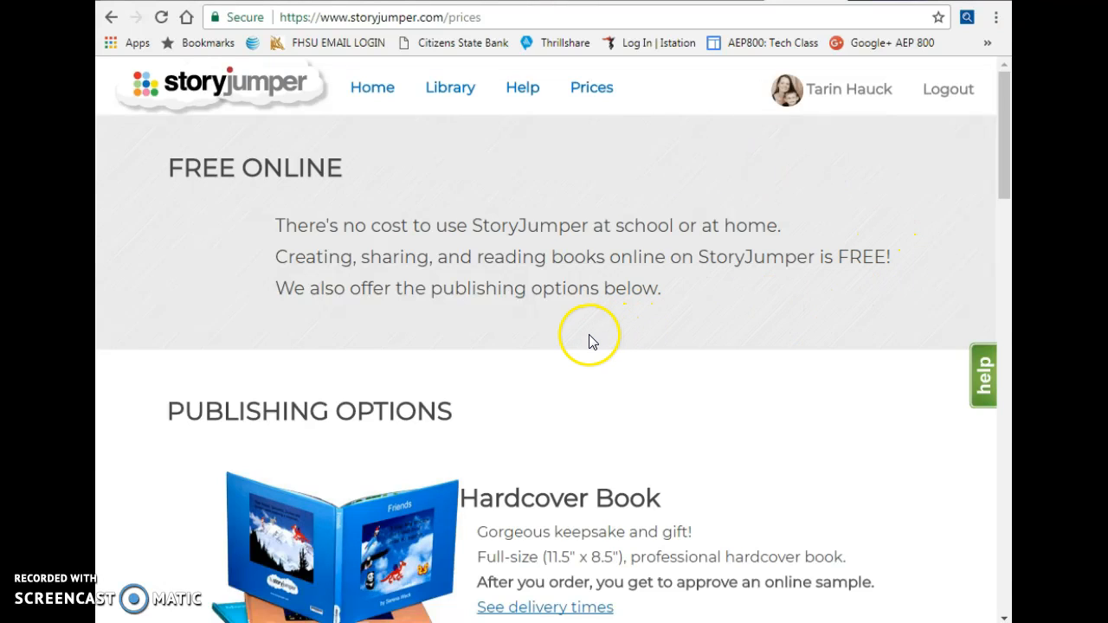
pyautogui.moveTo(1003, 144); pyautogui.dragTo(1005, 221)
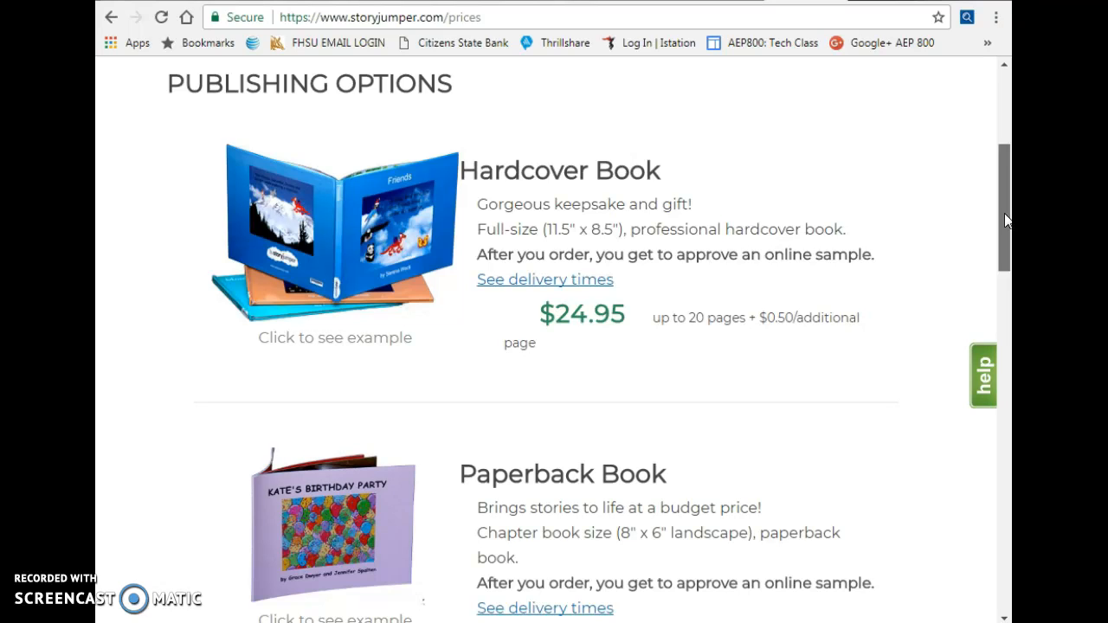
pyautogui.moveTo(1005, 213); pyautogui.dragTo(1006, 411)
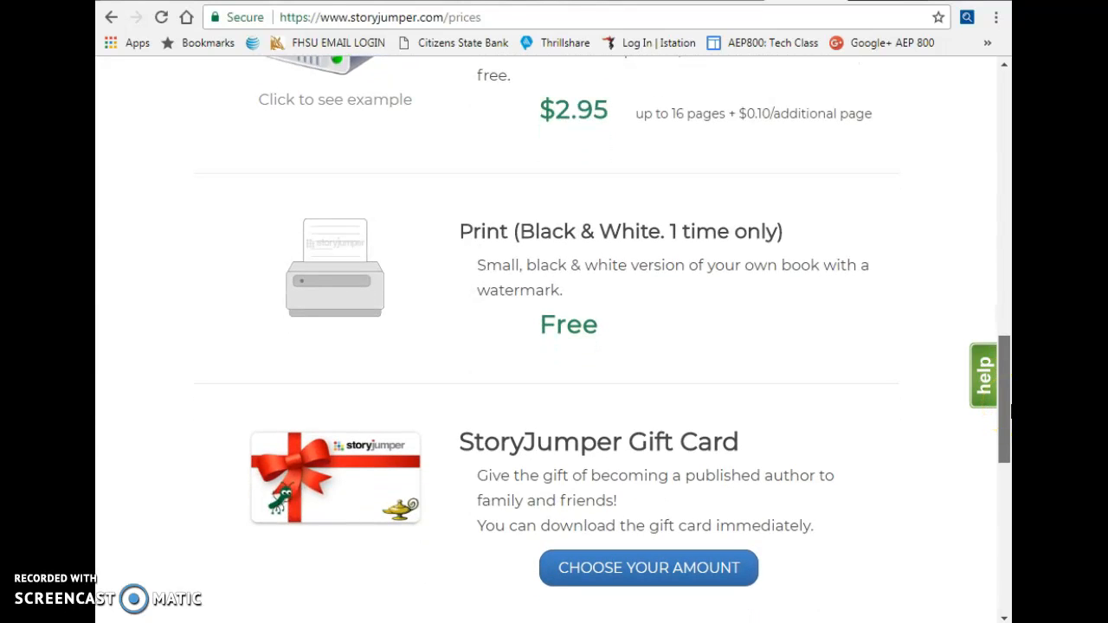
pyautogui.moveTo(1005, 410); pyautogui.dragTo(998, 129)
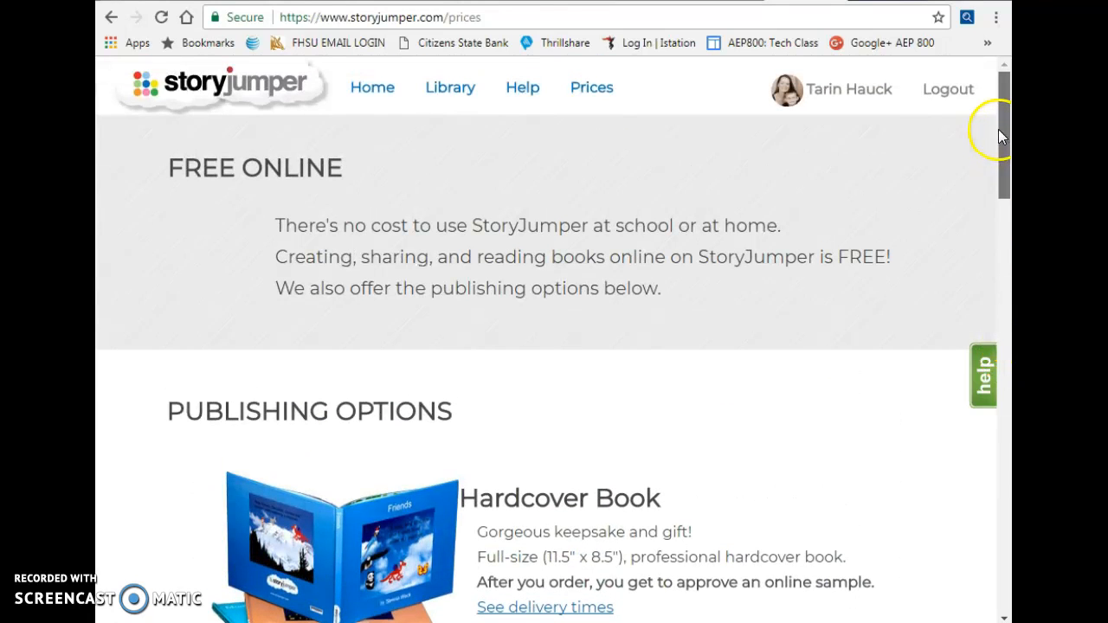
# Open the sharing page of "A Puppy For My Birthday" and review its public, family and friends, embed and remix options.
pyautogui.click(374, 90)
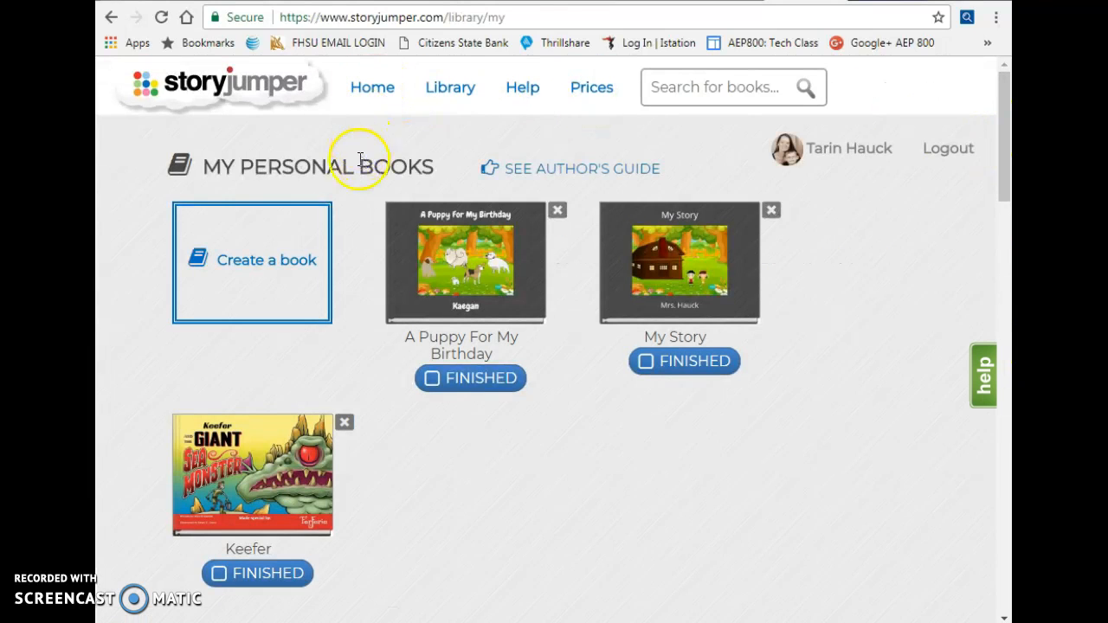
pyautogui.click(466, 262)
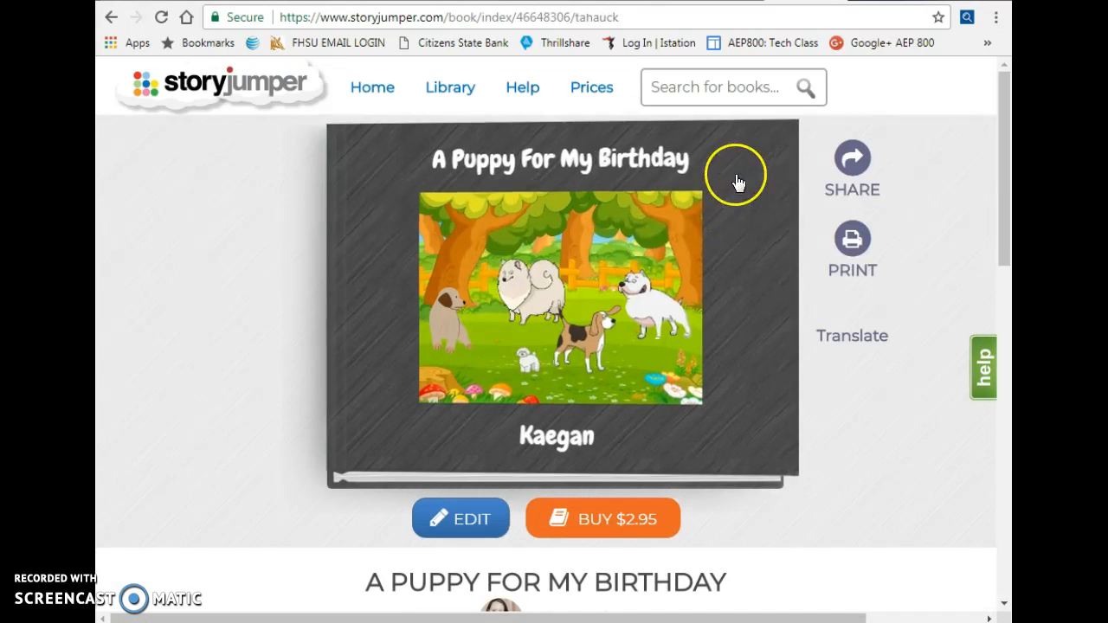
pyautogui.click(851, 159)
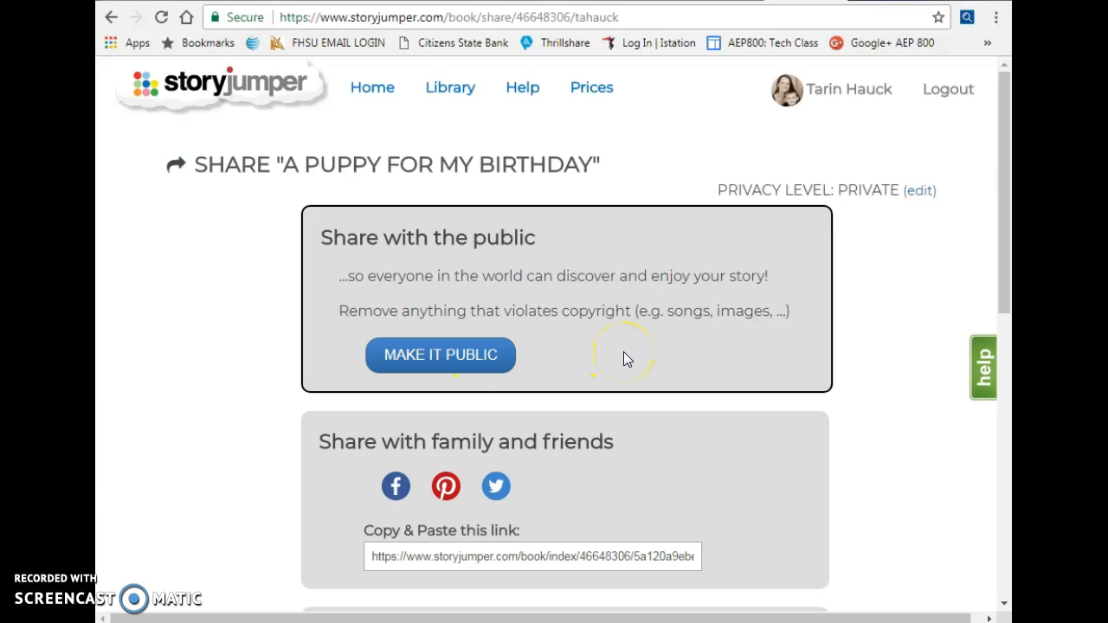
pyautogui.moveTo(1002, 223); pyautogui.dragTo(1008, 336)
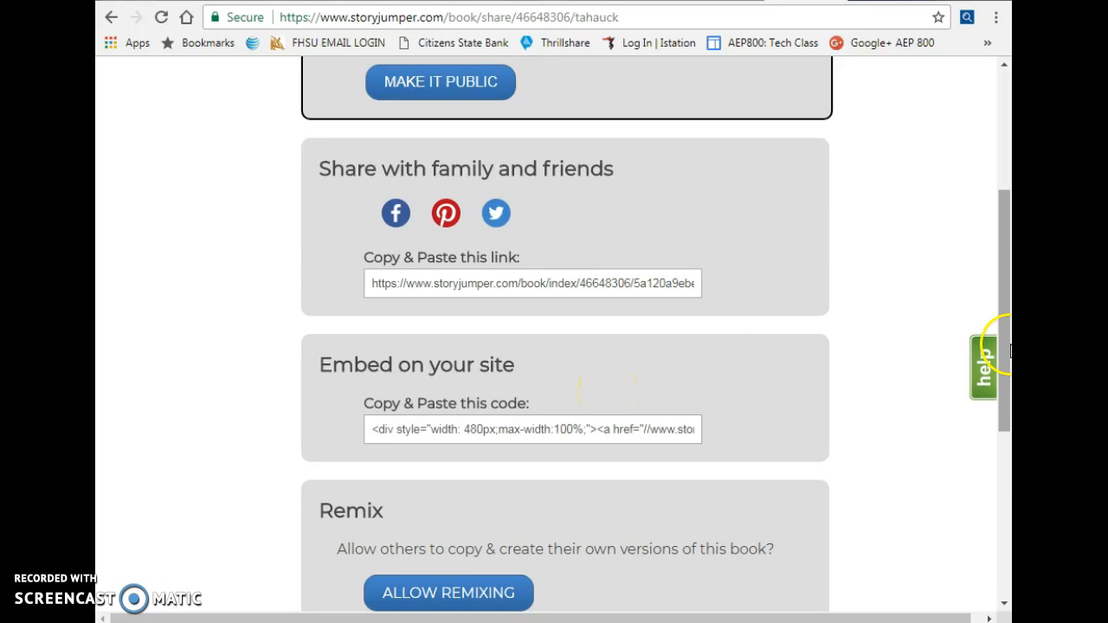
pyautogui.moveTo(1006, 334); pyautogui.dragTo(1006, 357)
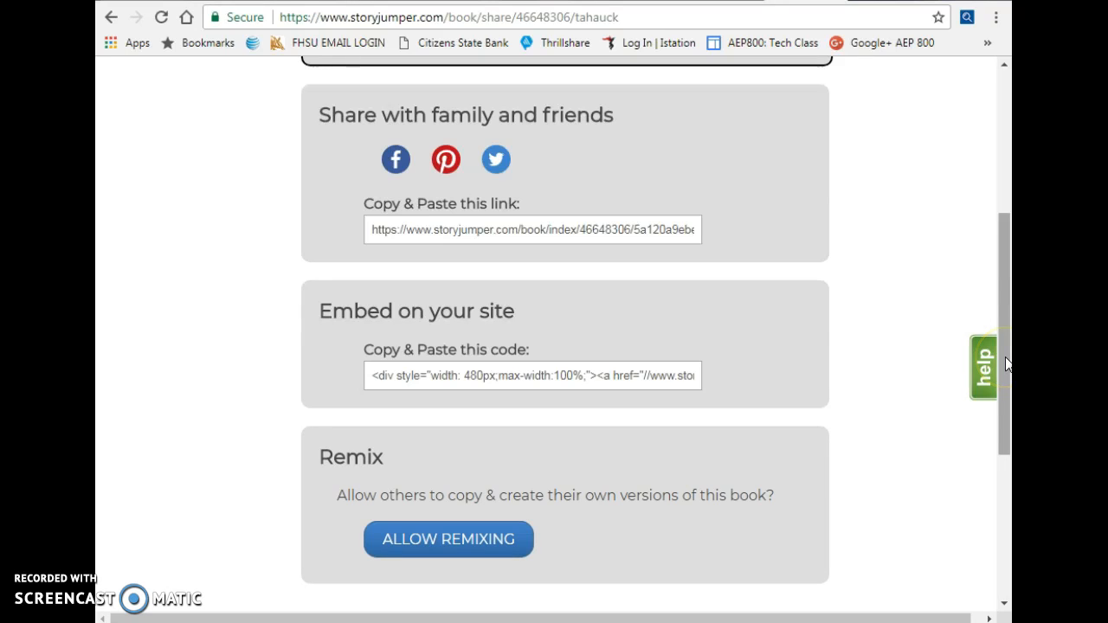
pyautogui.moveTo(1006, 364); pyautogui.dragTo(996, 216)
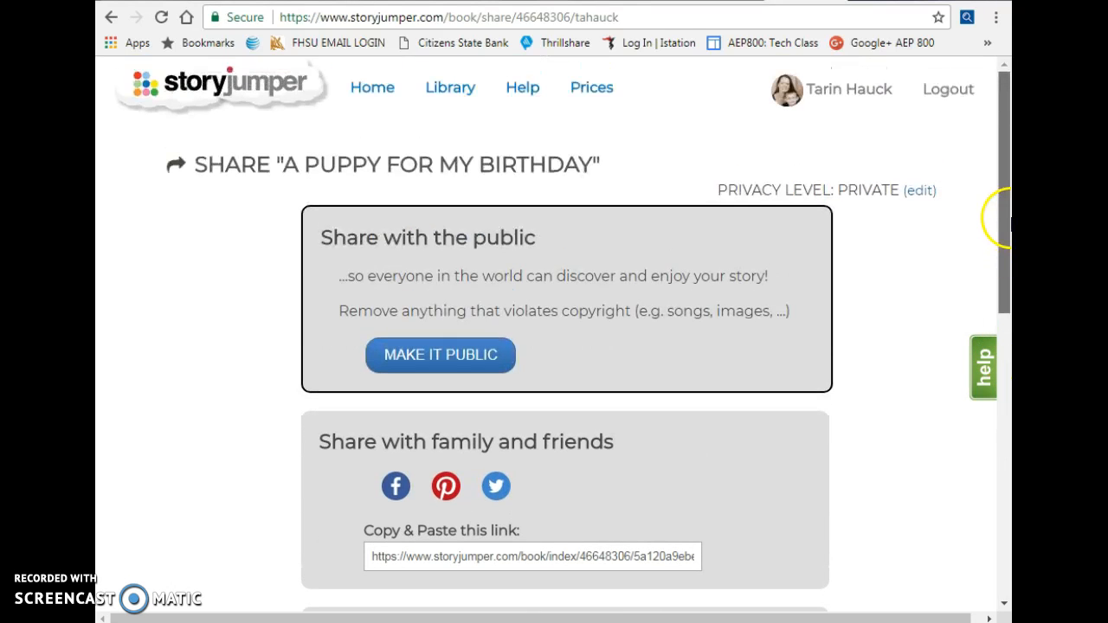
# Reopen "A Puppy For My Birthday" from the personal books to view pages 2 and 3, and return to the list.
pyautogui.click(386, 84)
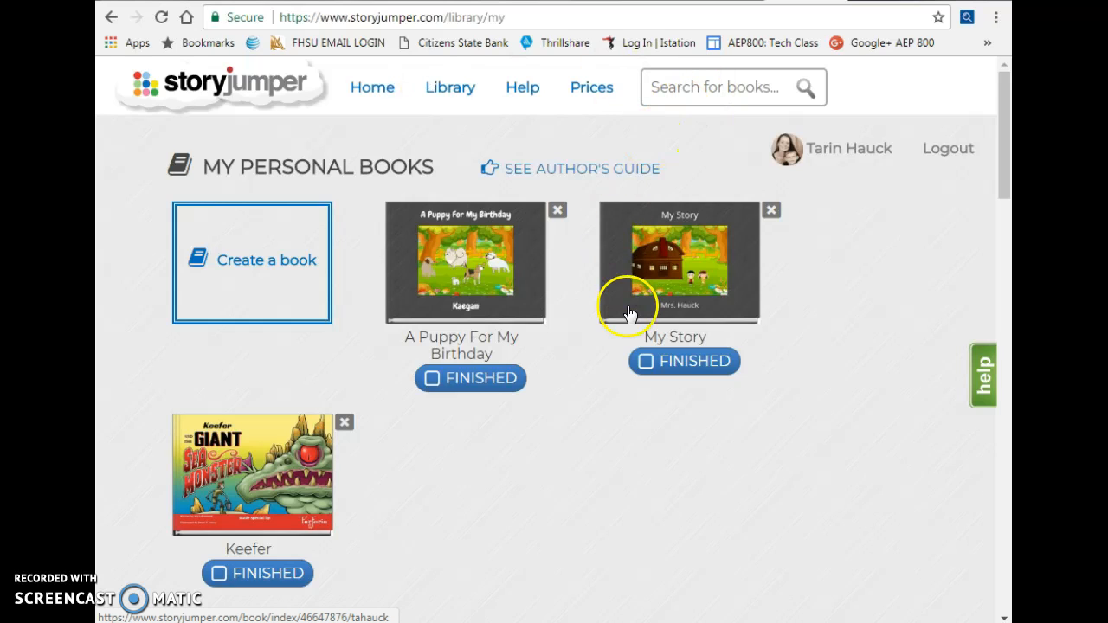
pyautogui.click(468, 285)
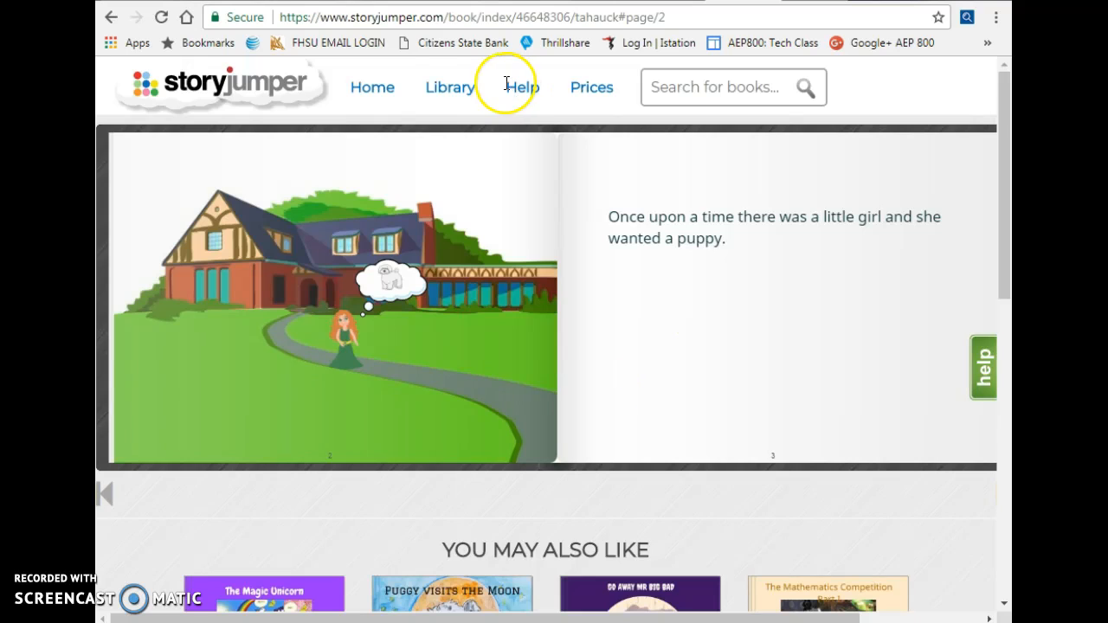
pyautogui.click(373, 90)
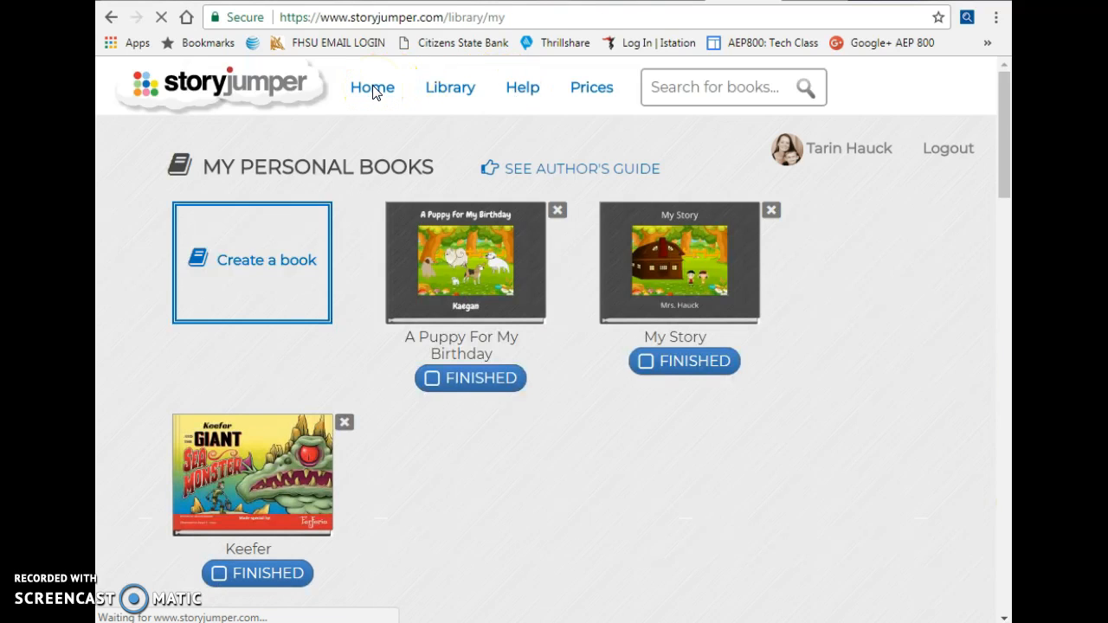